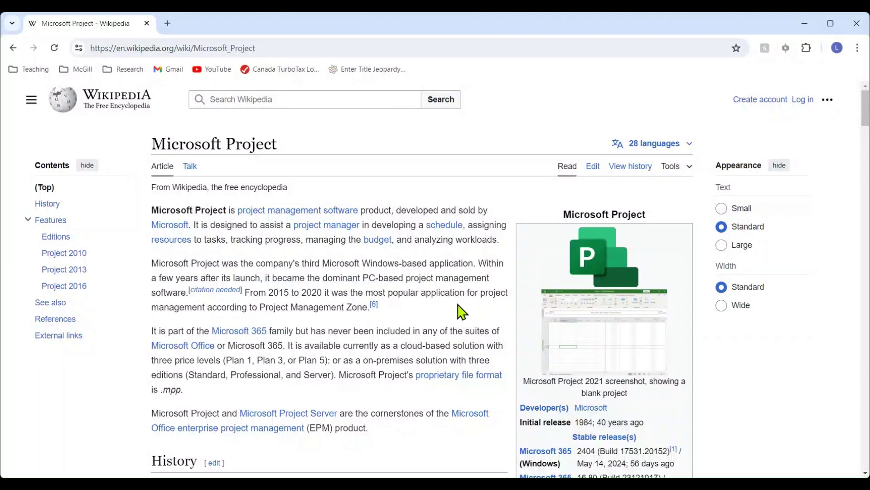
Scroll the Microsoft Project Wikipedia article down through its History section
scroll(424, 303, "down", 1)
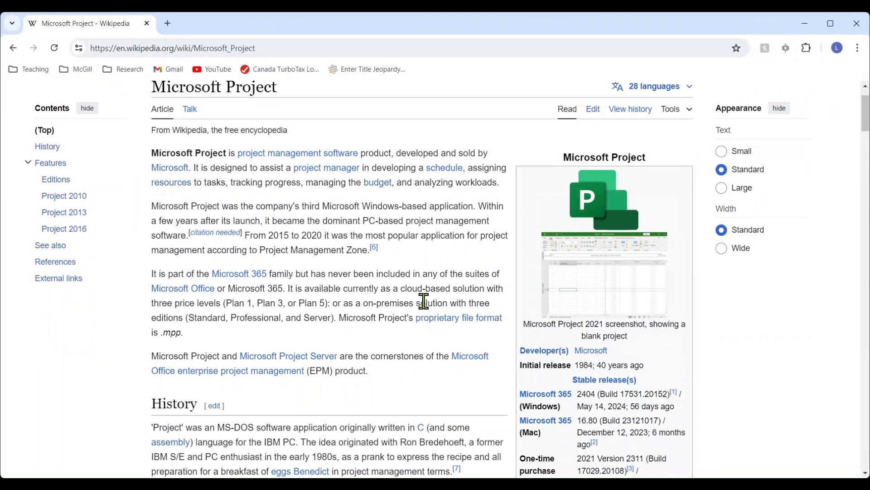
scroll(424, 303, "down", 3)
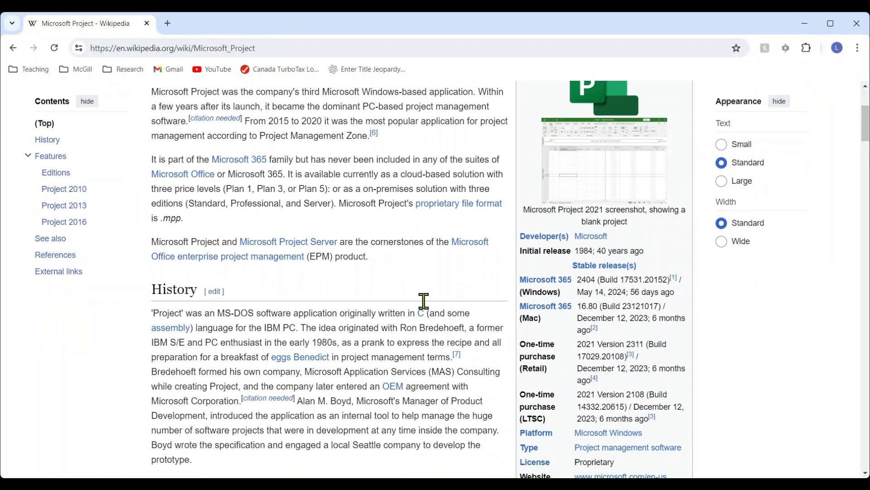
scroll(426, 306, "down", 1)
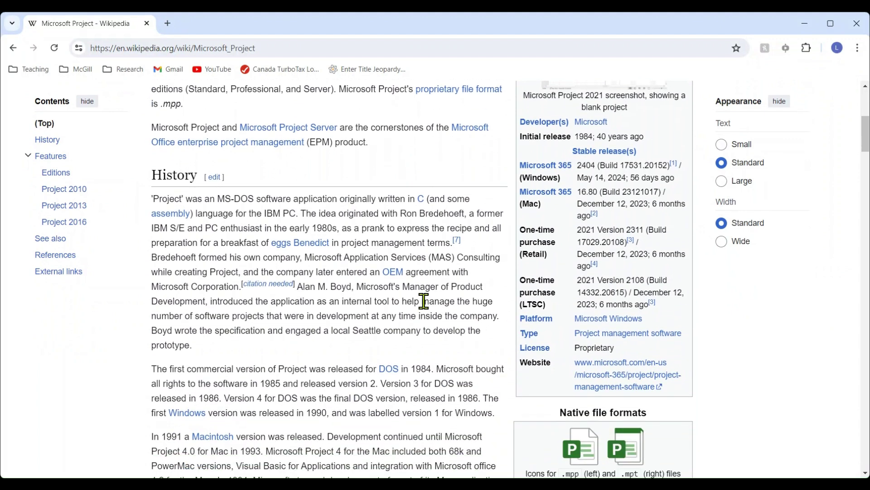
scroll(424, 302, "down", 3)
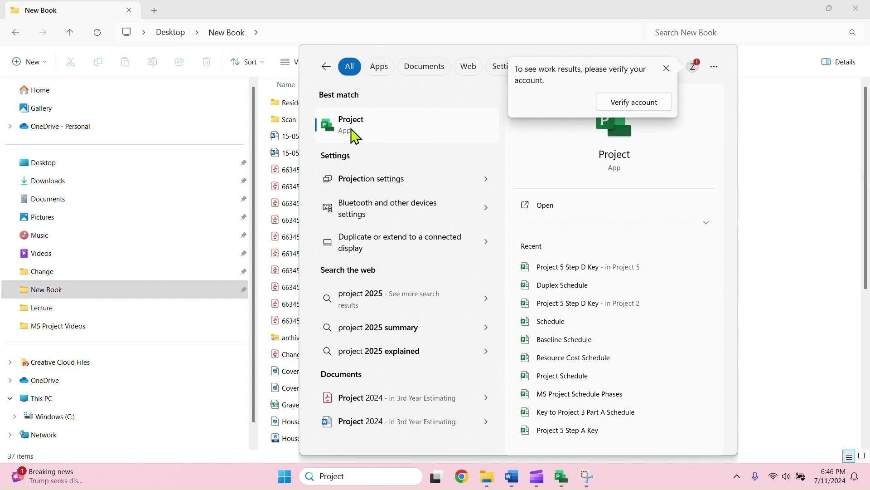
Launch the Project app from the Best match search result
left_click(354, 135)
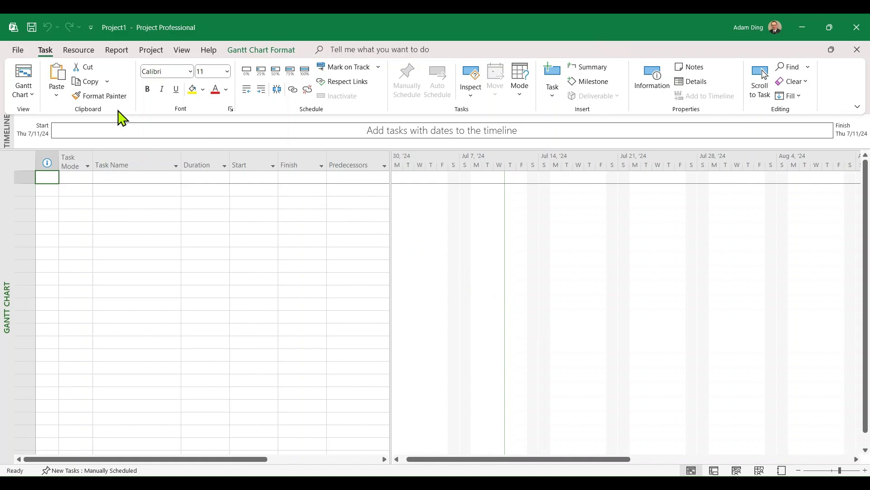
Go to Project1's Info page and bring up its Advanced Properties dialog
left_click(18, 51)
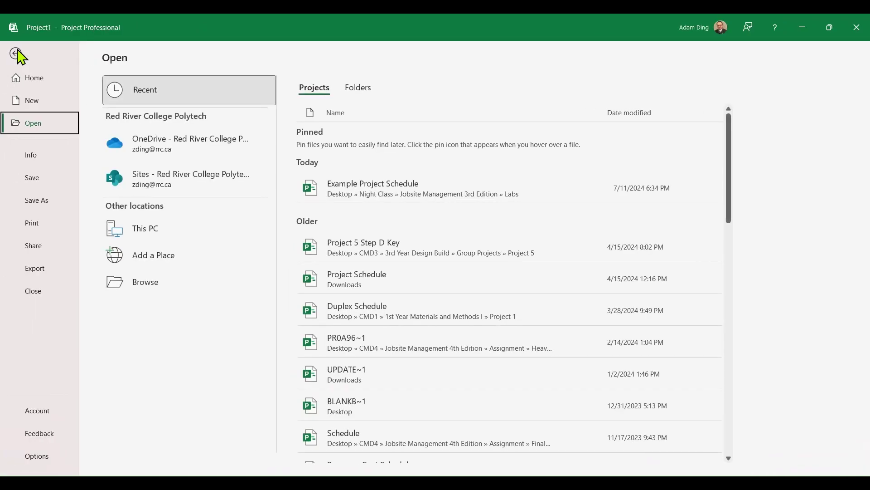
left_click(27, 78)
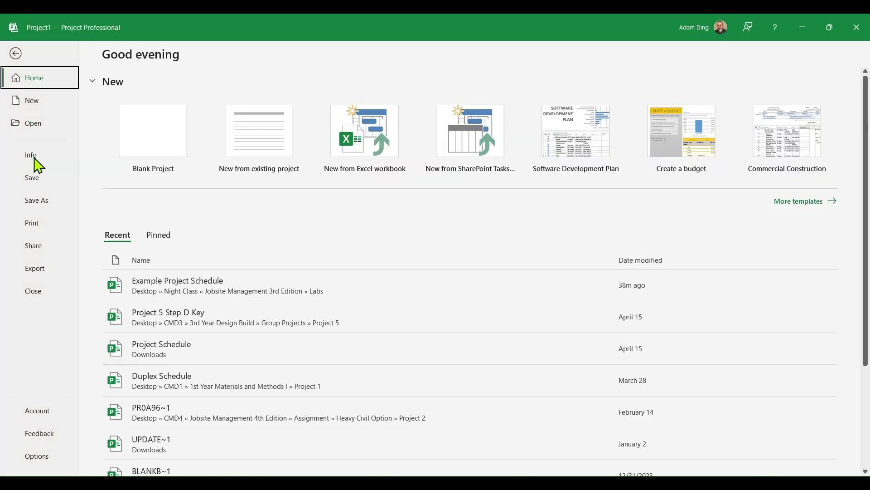
left_click(33, 159)
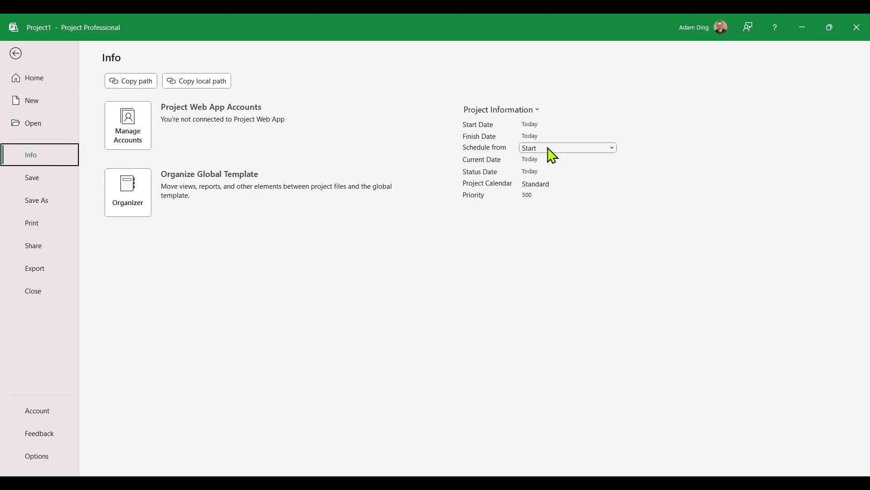
left_click(539, 123)
left_click(539, 112)
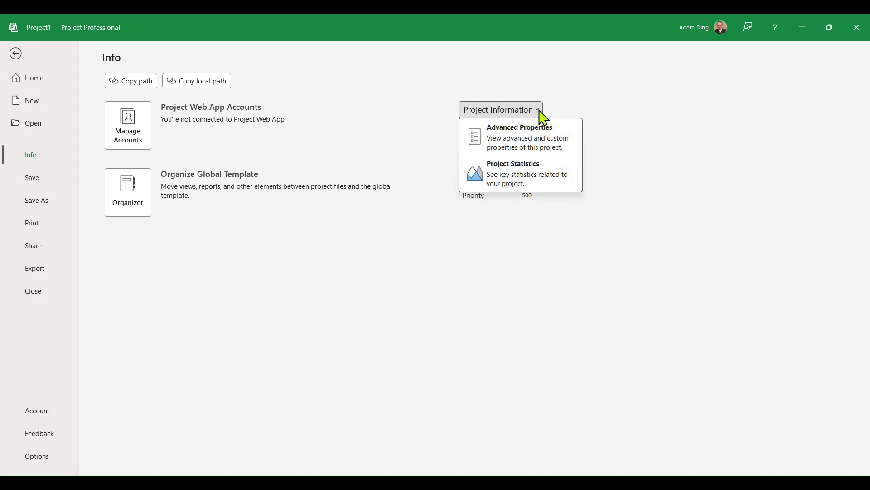
left_click(541, 144)
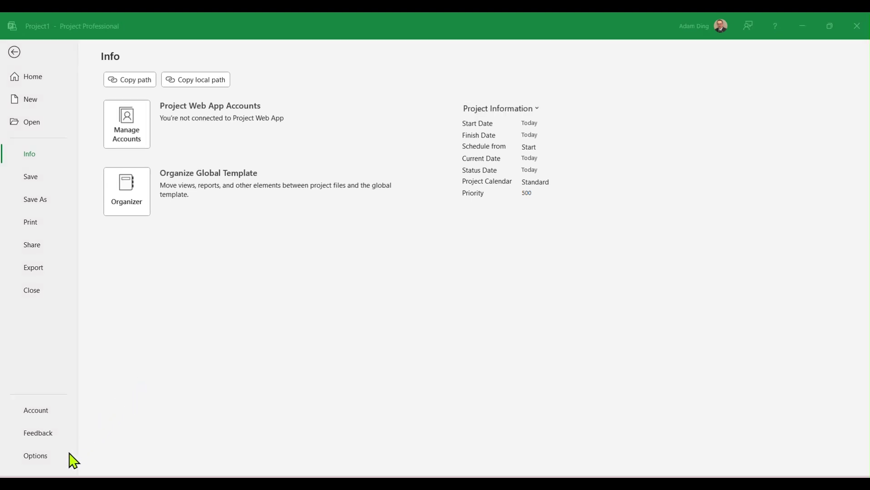
Set 'New tasks created' to Auto Scheduled in the Schedule options
left_click(35, 458)
left_click(35, 456)
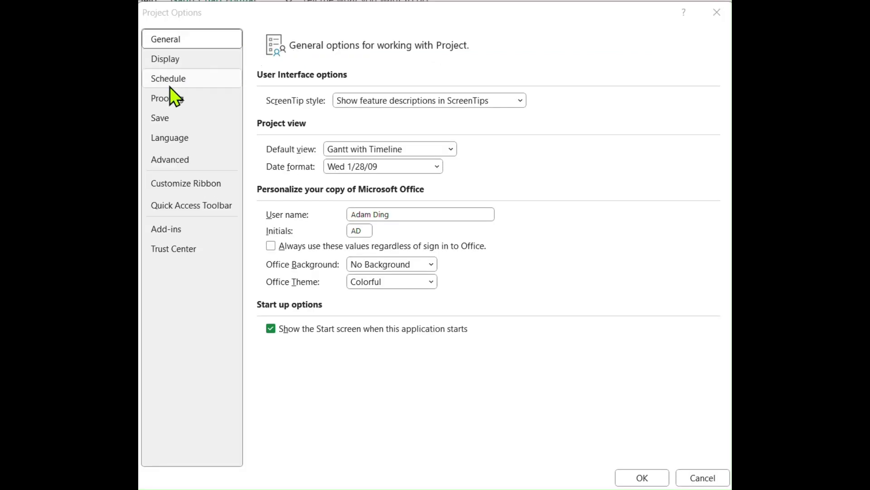
left_click(170, 85)
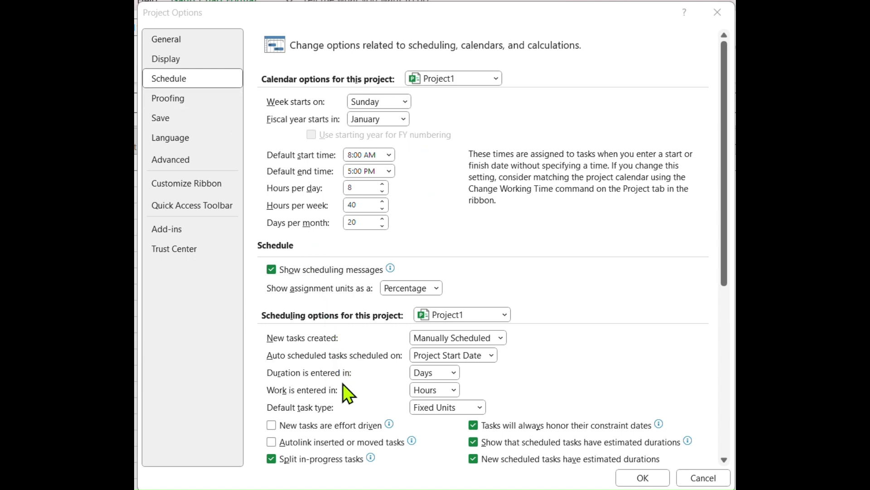
left_click(504, 339)
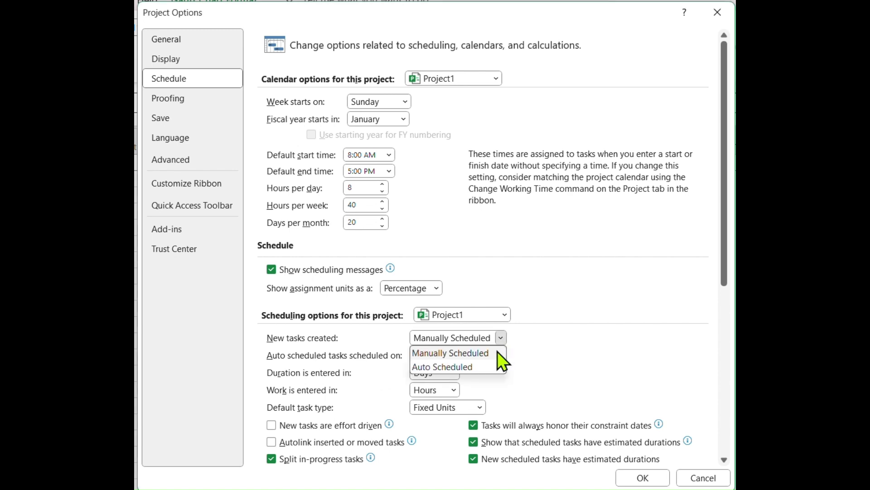
left_click(472, 368)
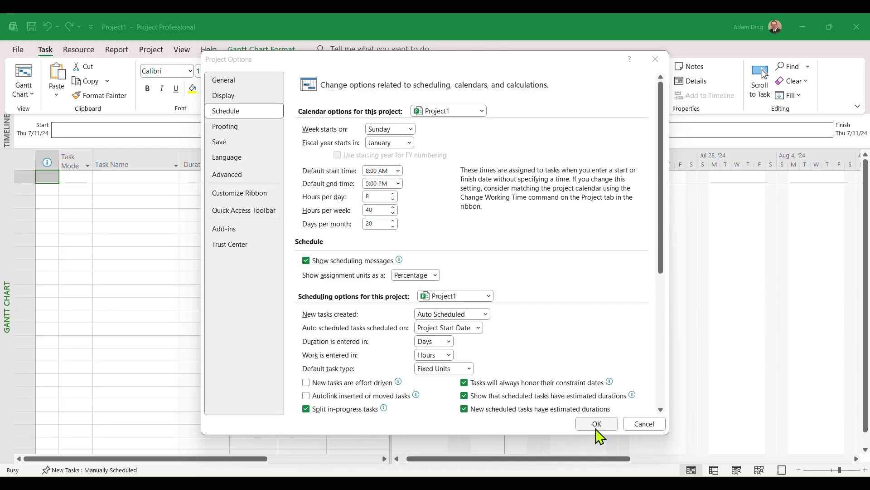
left_click(596, 429)
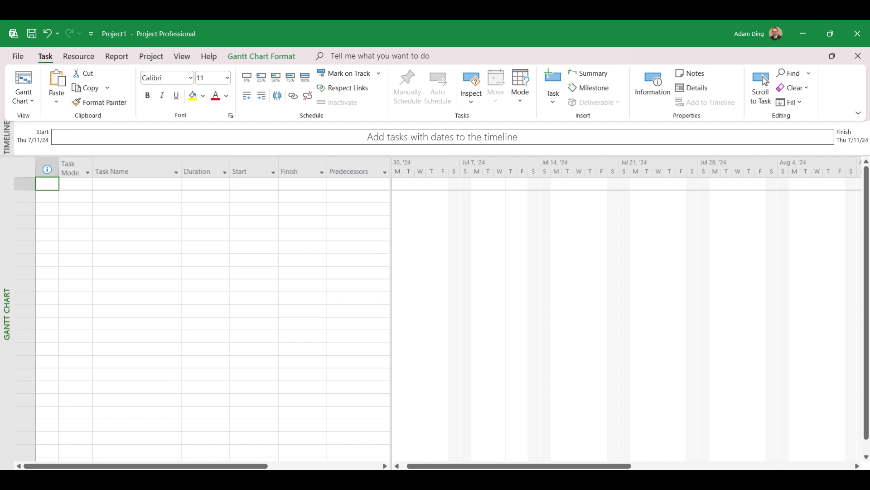
Change the Project Information start date to 7/1/25 (July 1, 2025)
left_click(147, 57)
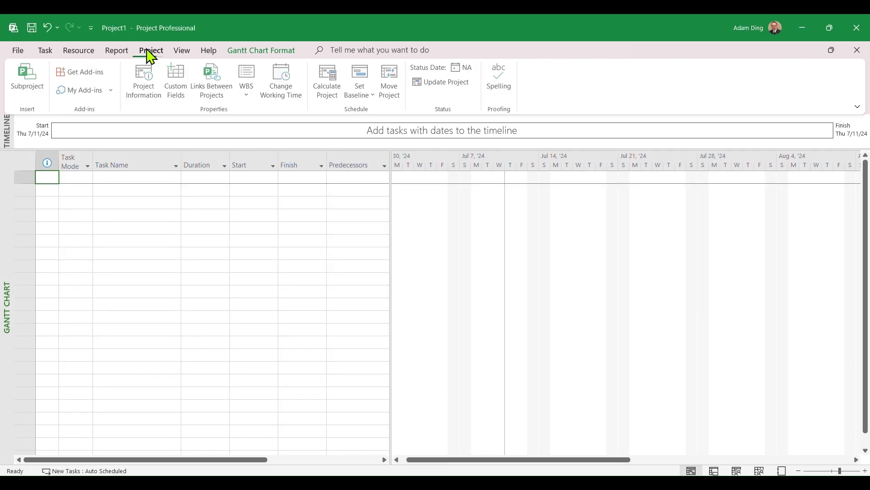
left_click(154, 97)
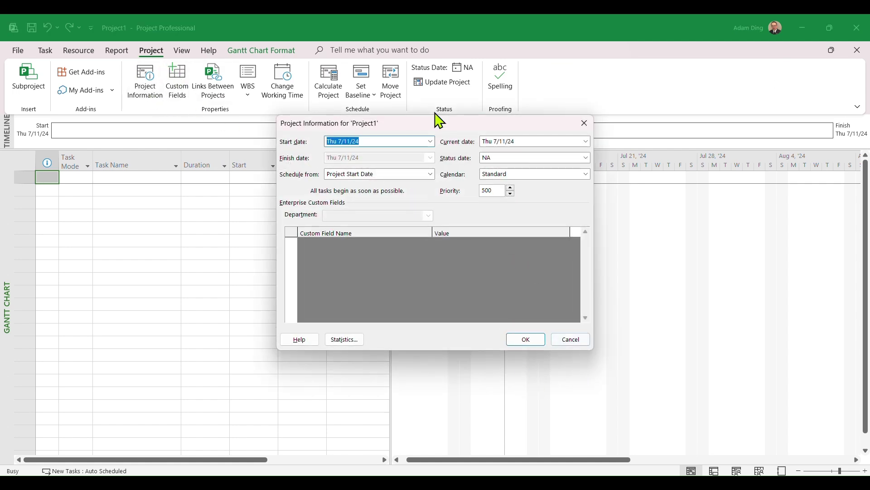
left_click(404, 144)
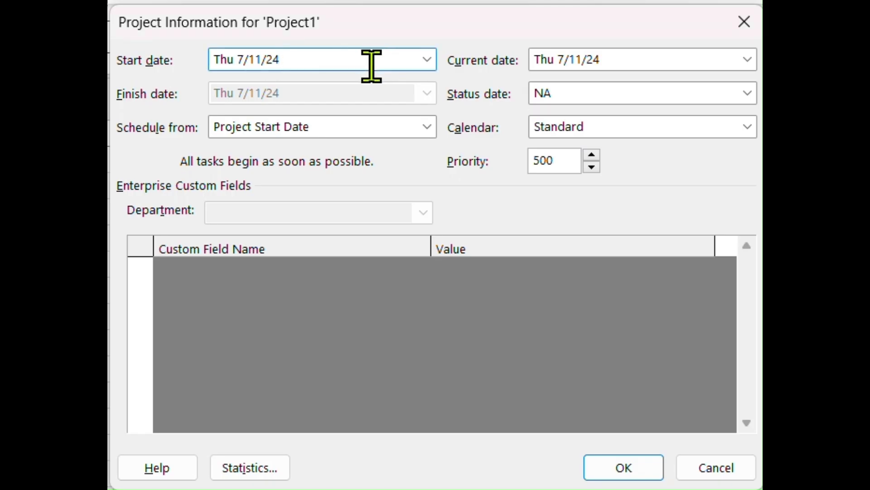
left_click_drag(372, 66, 214, 59)
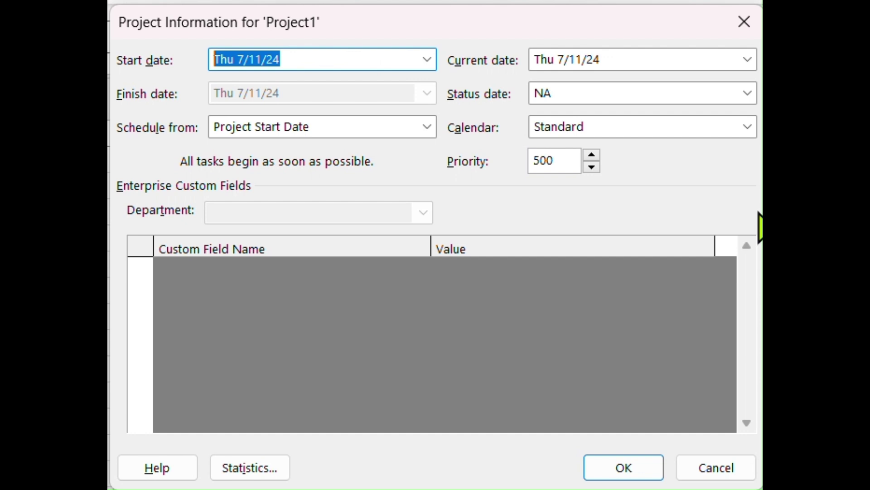
type("7/1/25")
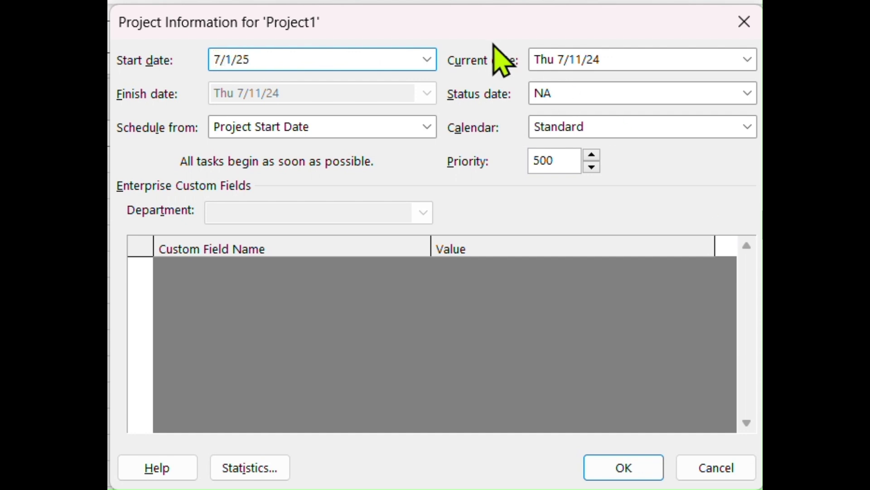
left_click(427, 60)
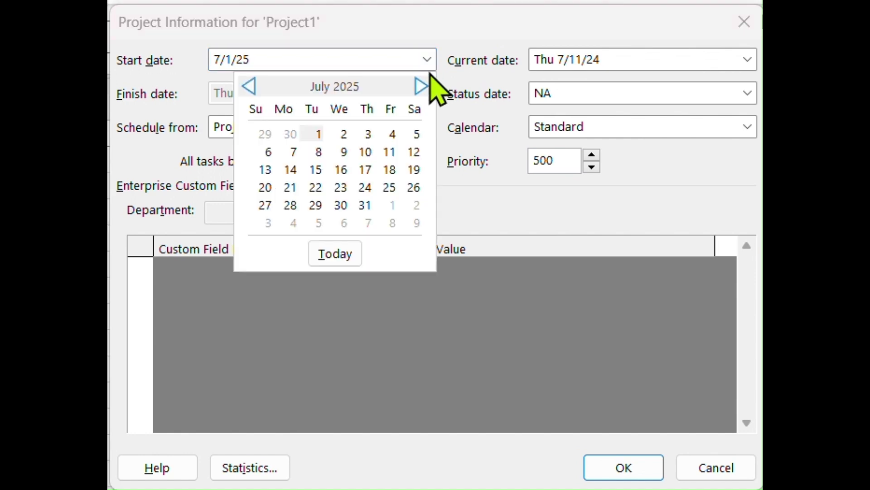
left_click(316, 136)
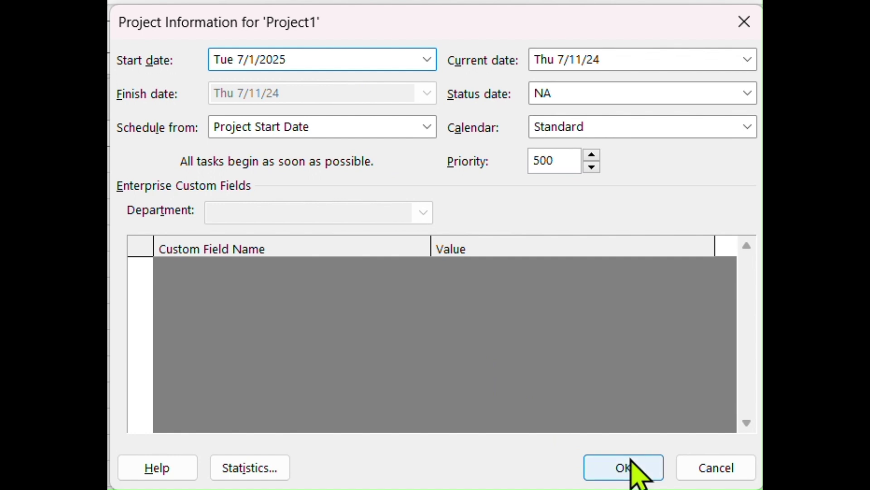
left_click(638, 474)
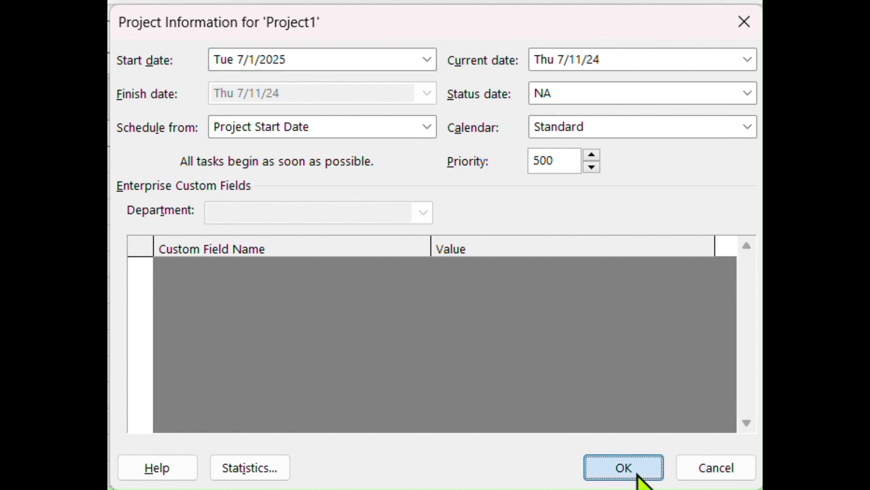
left_click(638, 474)
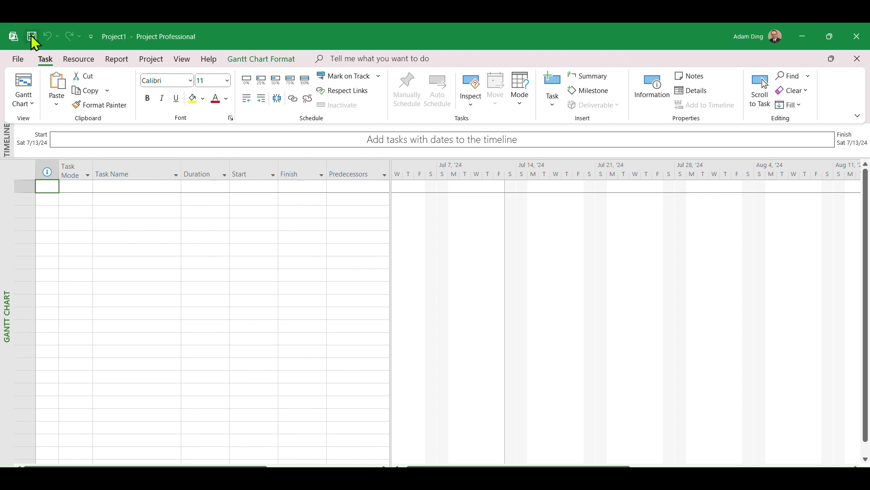
Save the new project file with the name Driveway
left_click(32, 38)
type("Driveway")
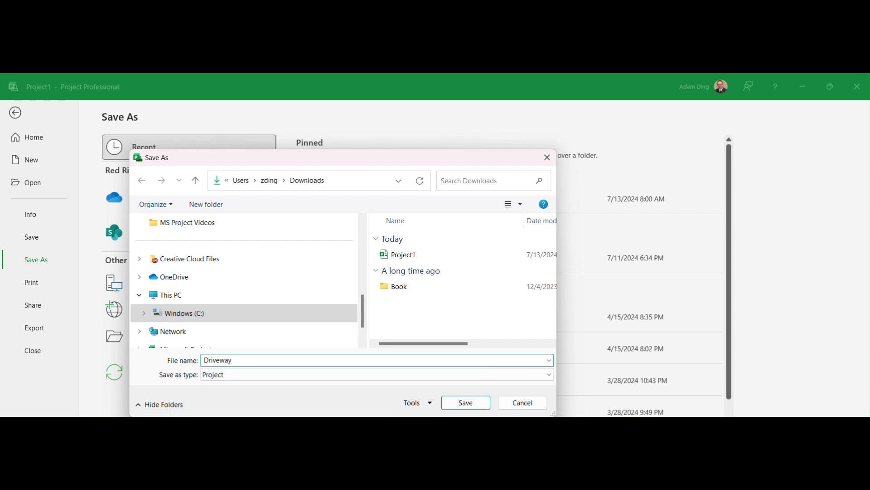
left_click(482, 407)
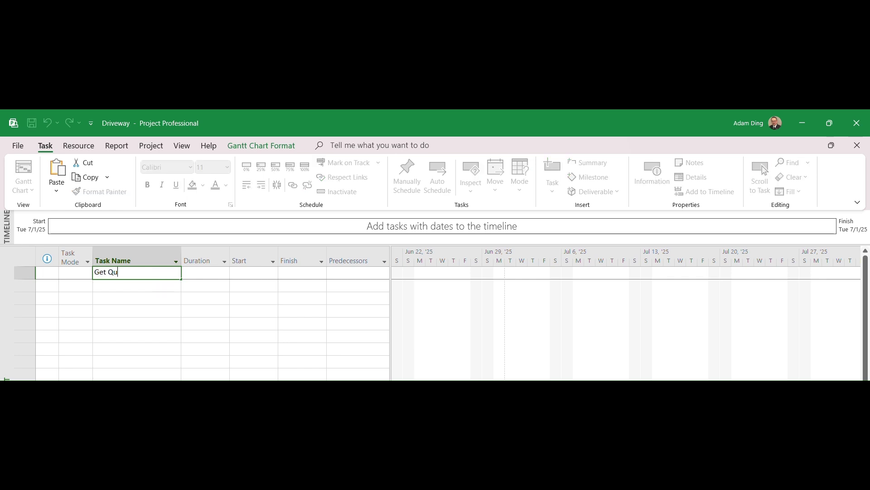
Enter the task names Get Quotes, Order Lumber, Order Concrete and the following tasks
key("Return")
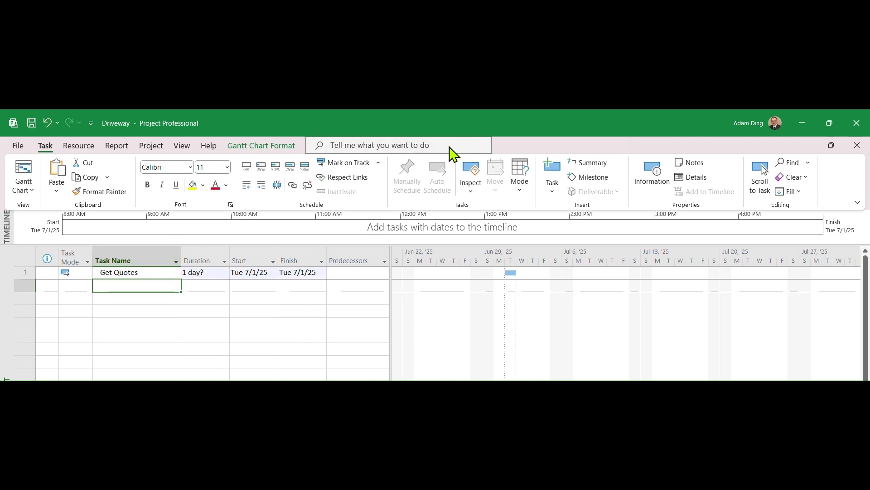
left_click(140, 285)
type("Order Lumber")
key("Return")
type("Order Concrete")
key("Return")
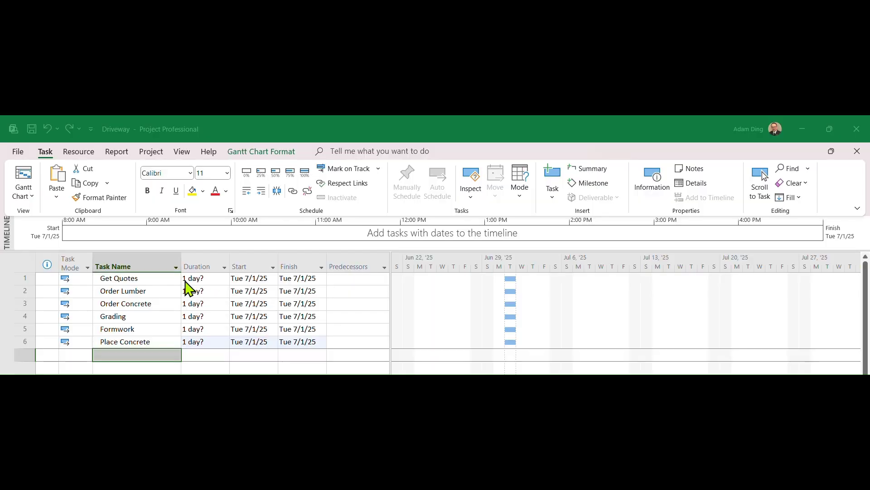
Give the six tasks durations of 2, 1, 1, 2, 3 and 1 days
left_click(193, 280)
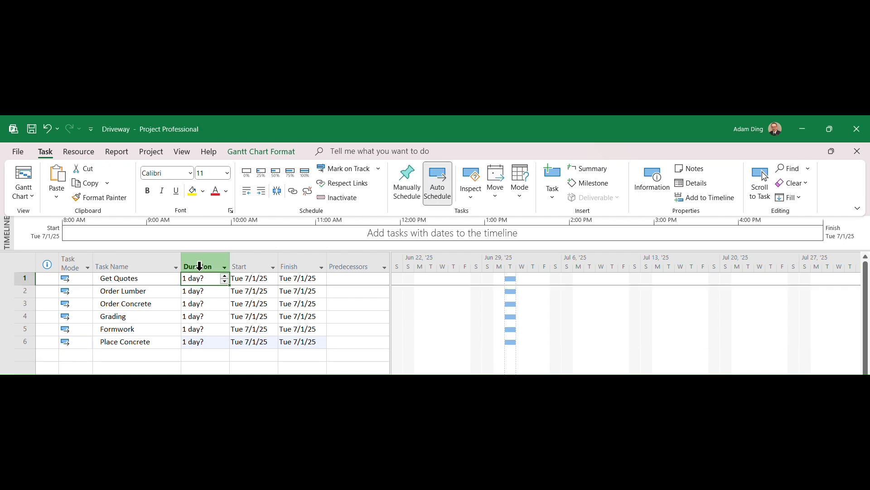
type("2")
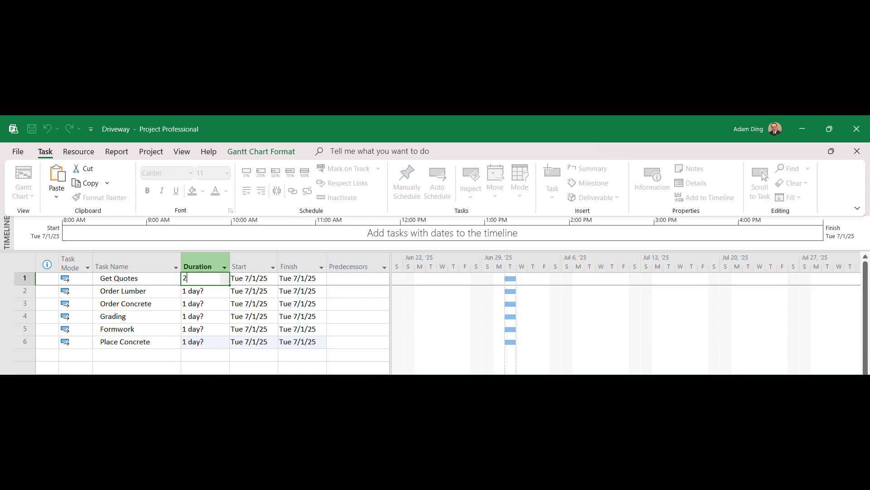
key("Return")
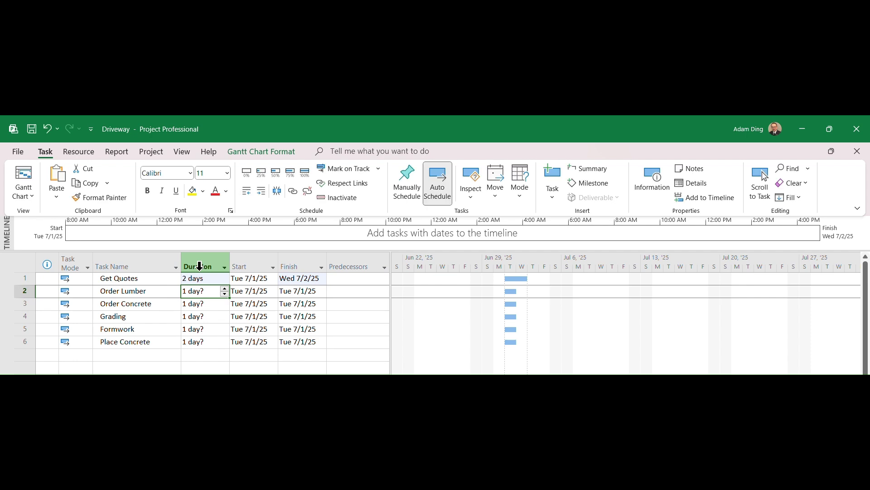
type("1")
key("Return")
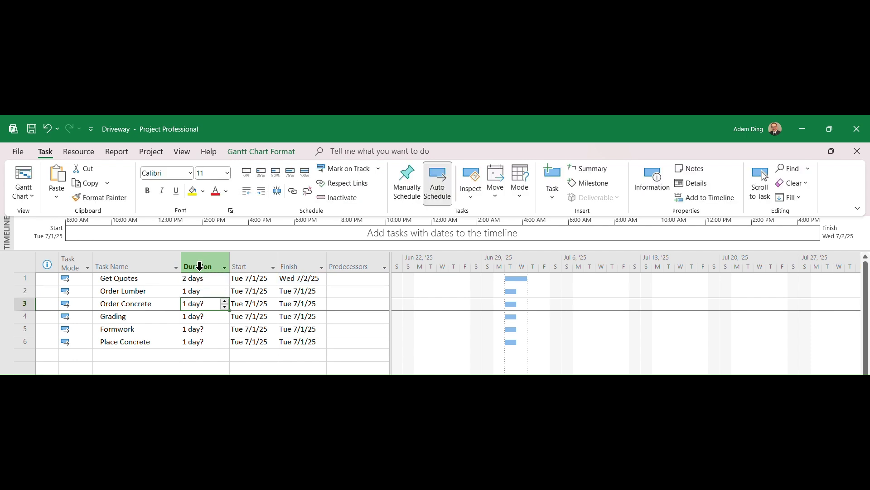
type("1")
key("Return")
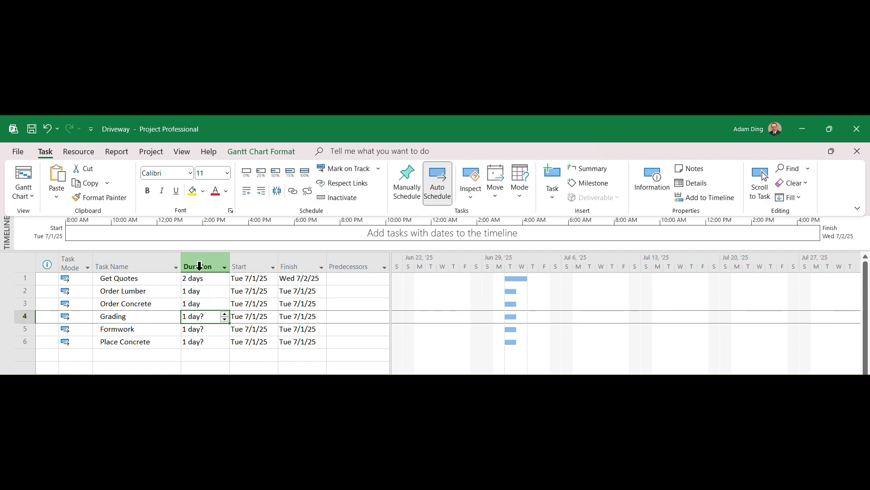
type("2")
key("Return")
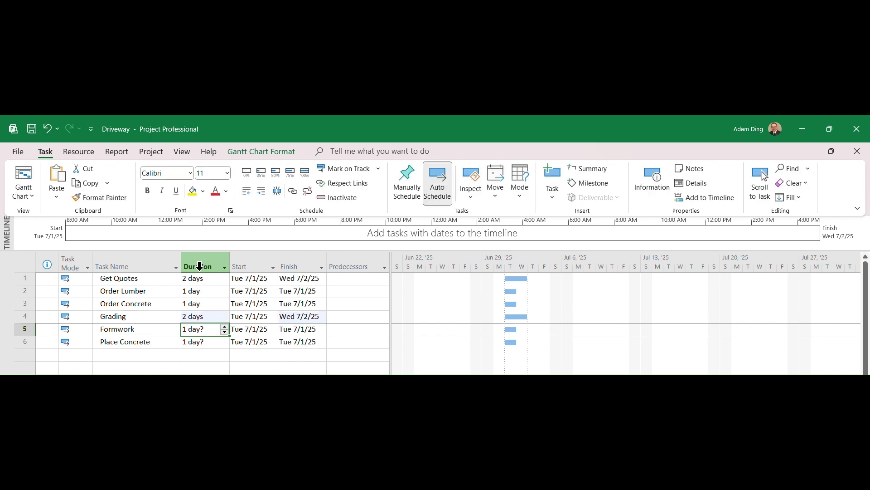
type("3")
key("Return")
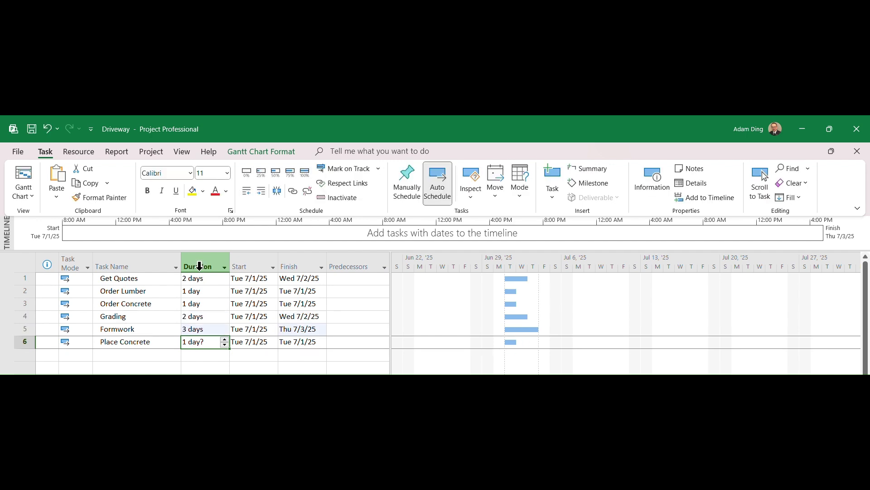
type("1")
key("Return")
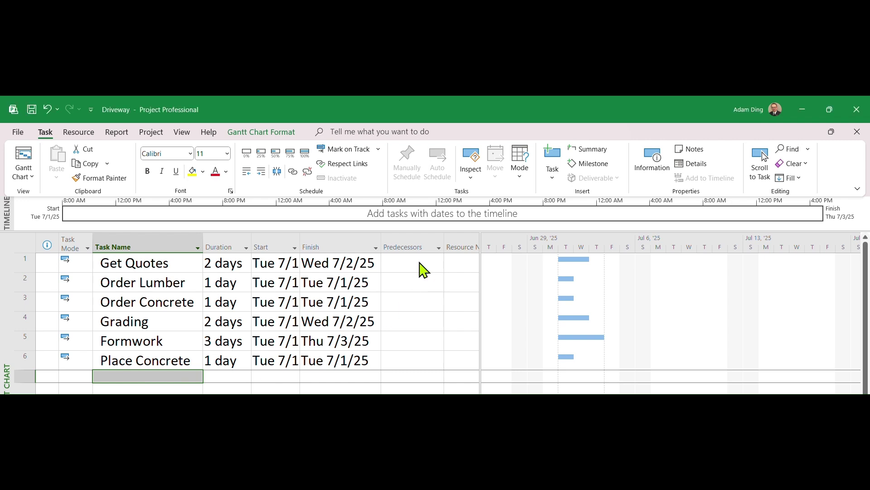
left_click(424, 271)
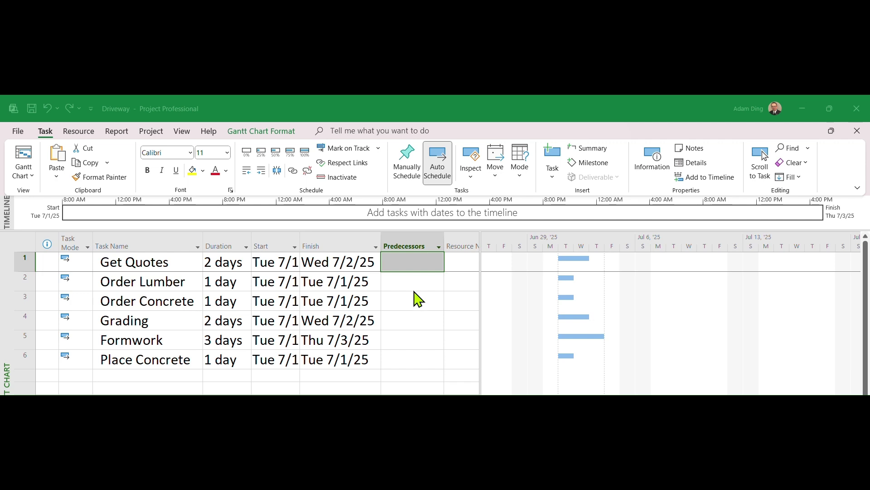
Make task 1, Get Quotes, the predecessor of Order Lumber and Order Concrete
left_click(739, 335)
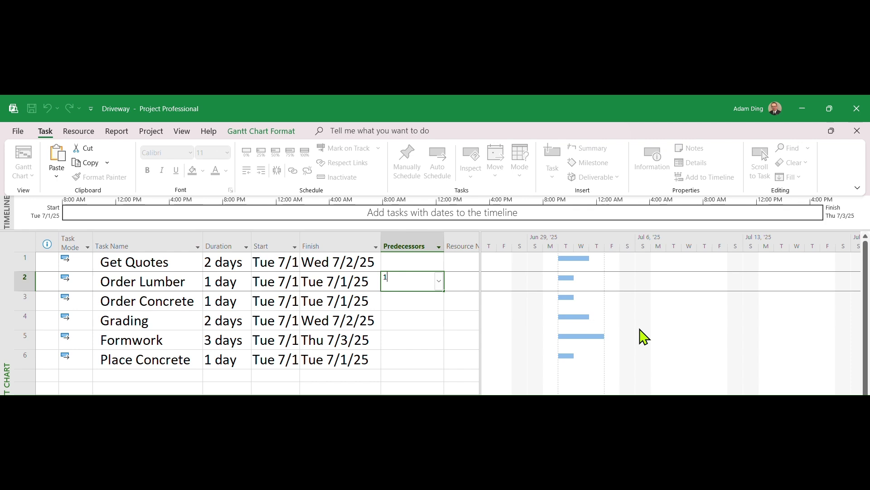
key("Return")
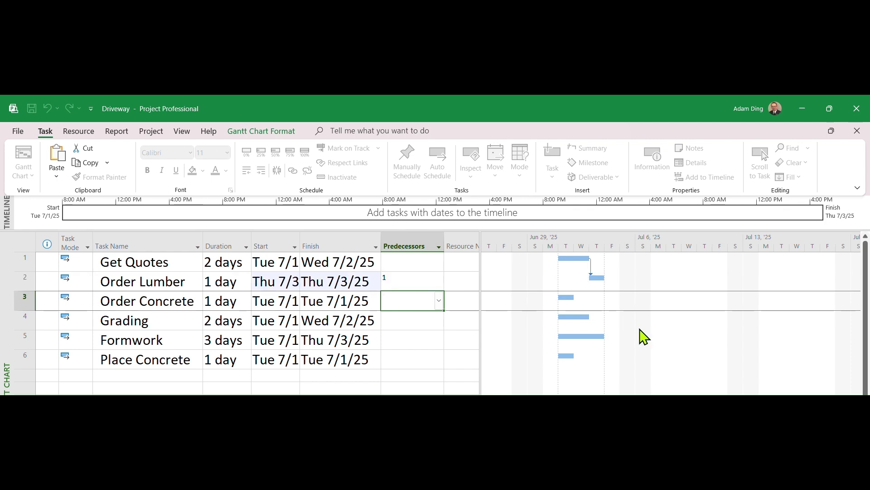
left_click(421, 284)
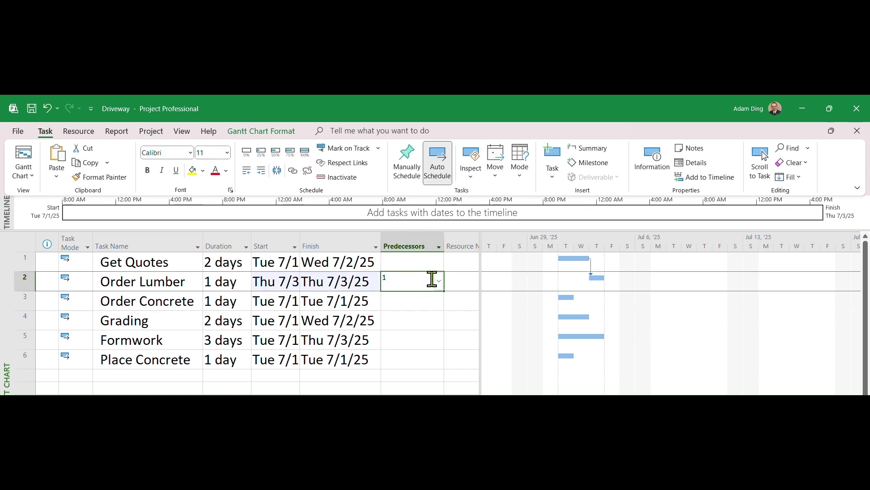
left_click(439, 283)
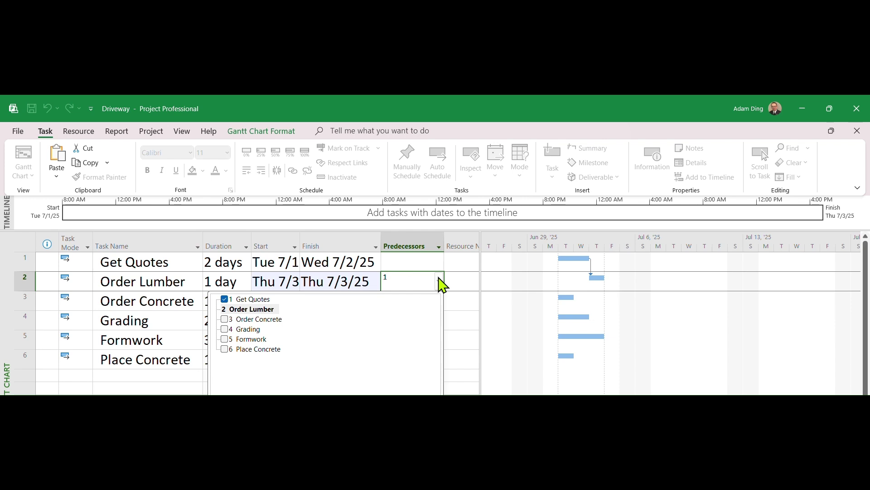
key("Return")
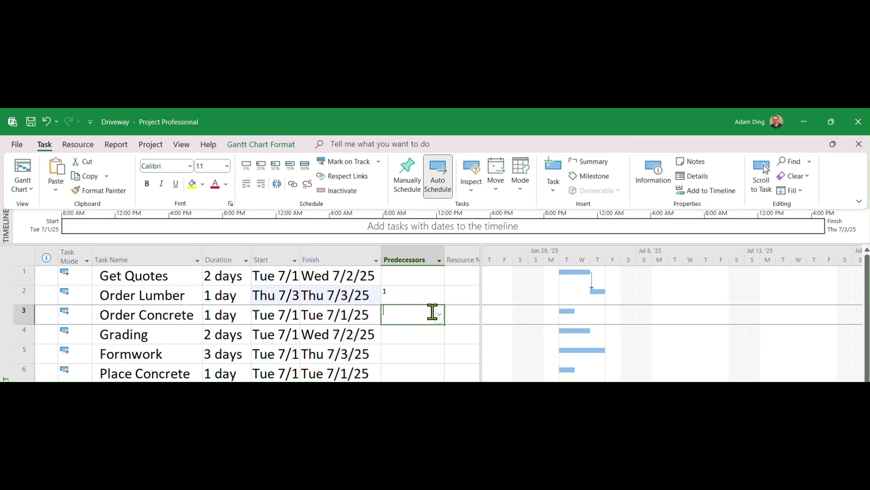
left_click(440, 312)
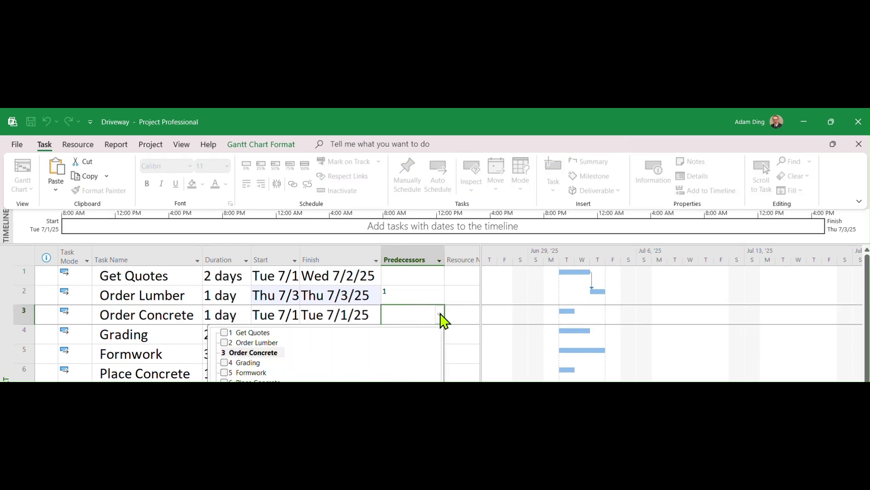
left_click(226, 336)
key("Return")
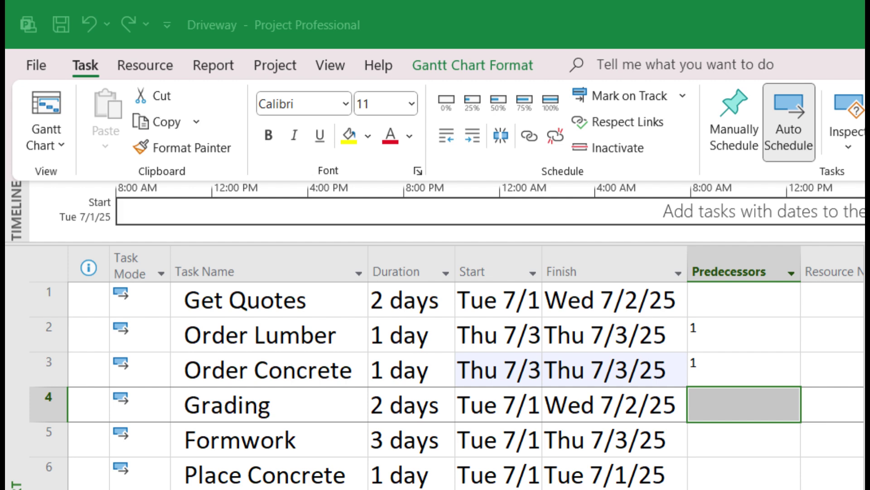
key("Return")
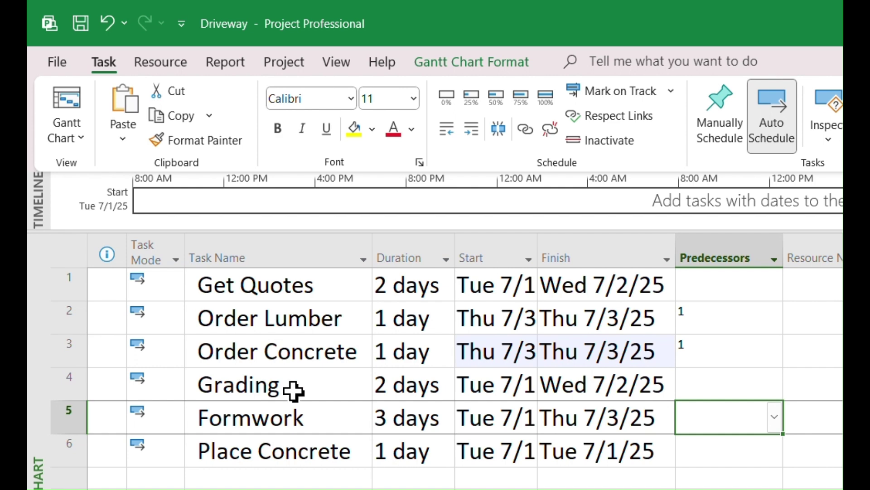
Set Formwork's predecessors to tasks 2 and 4 (Order Lumber and Grading)
left_click(778, 421)
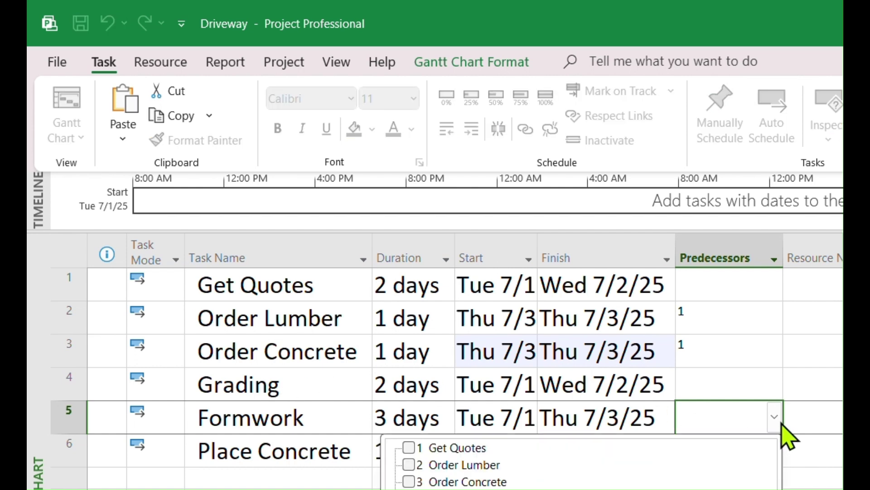
left_click(410, 466)
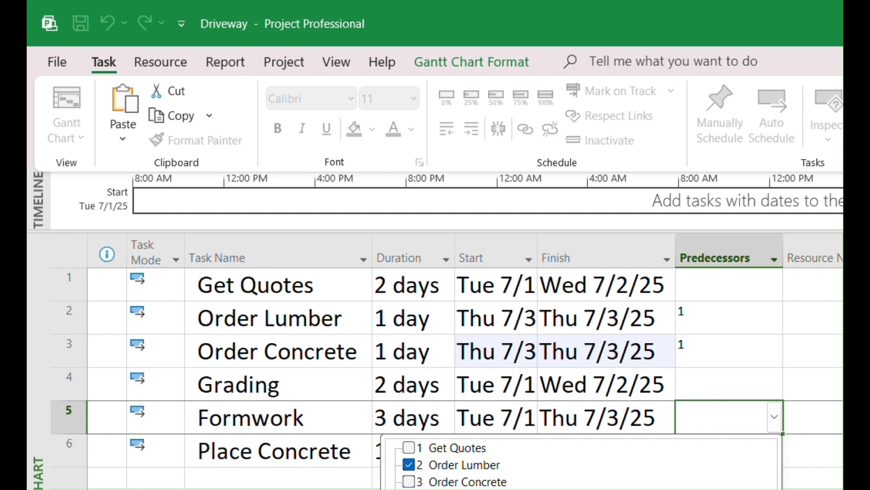
left_click(814, 451)
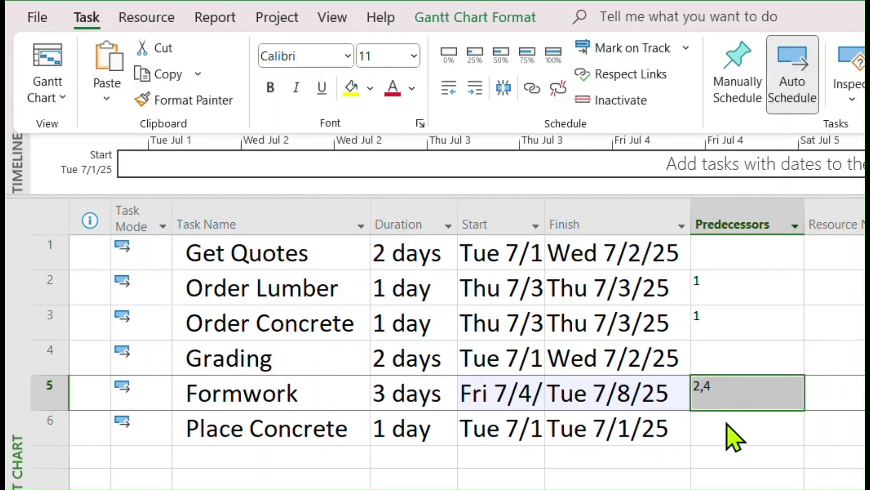
Set Place Concrete's predecessors to tasks 3, 5
left_click(690, 453)
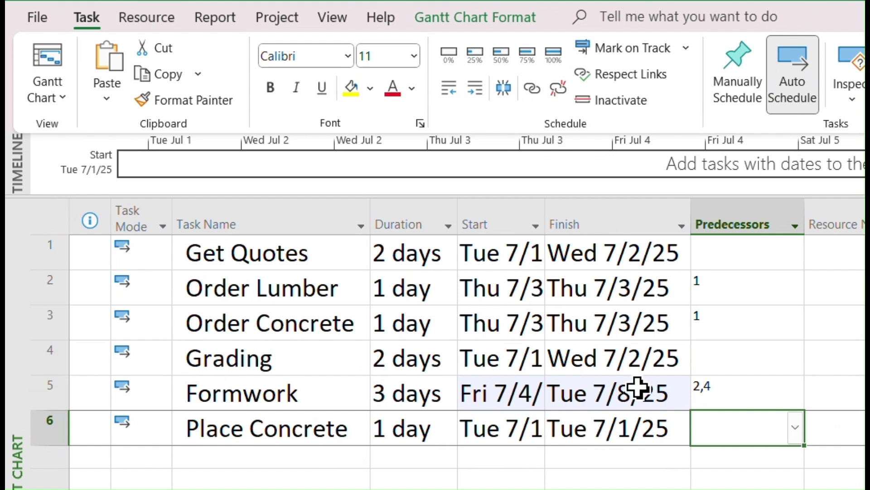
type("3,")
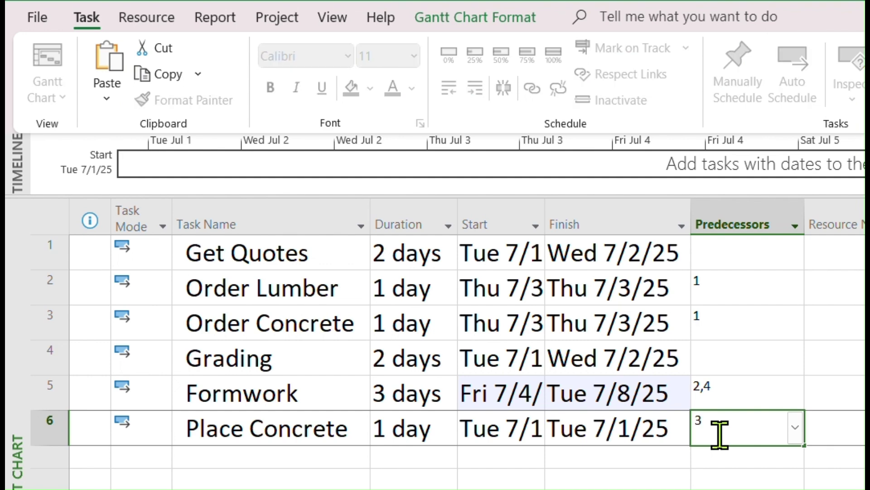
type(" 5")
key("Return")
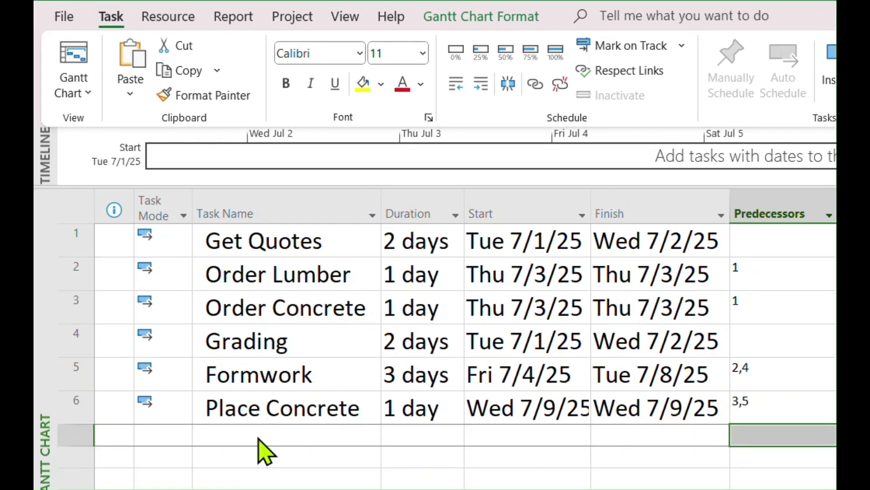
Add a new task named Celebrate in the blank row at the bottom
left_click(241, 472)
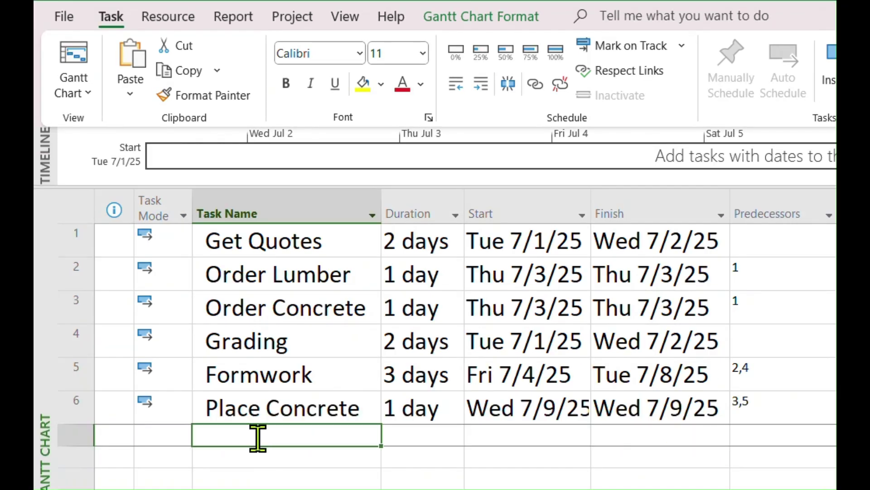
type("Cel")
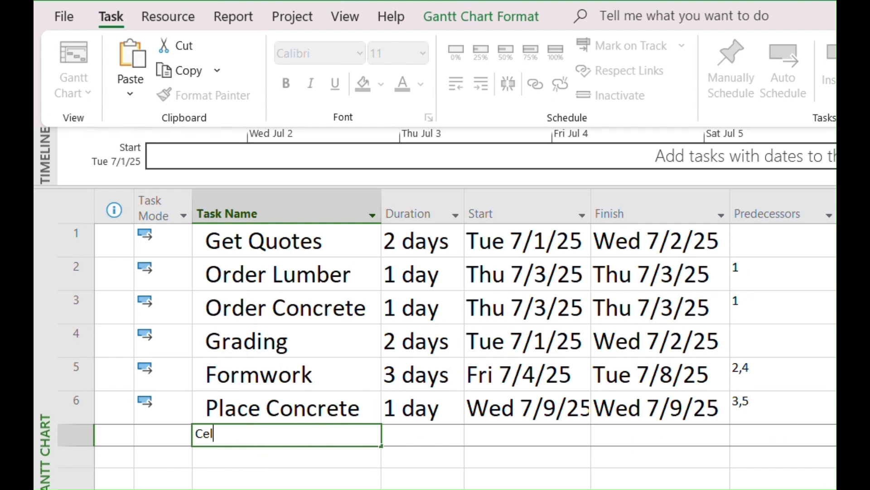
type("ebrate")
key("Return")
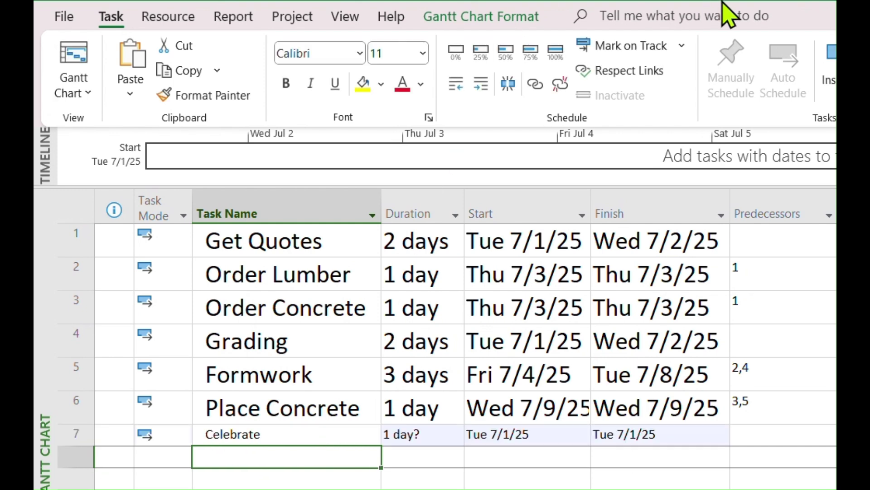
Set the Celebrate row's font size to 20
key("Up")
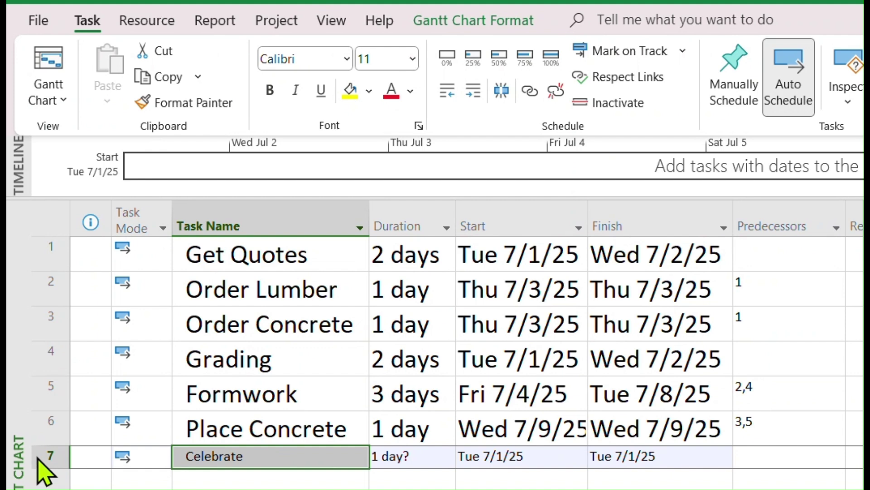
left_click(38, 459)
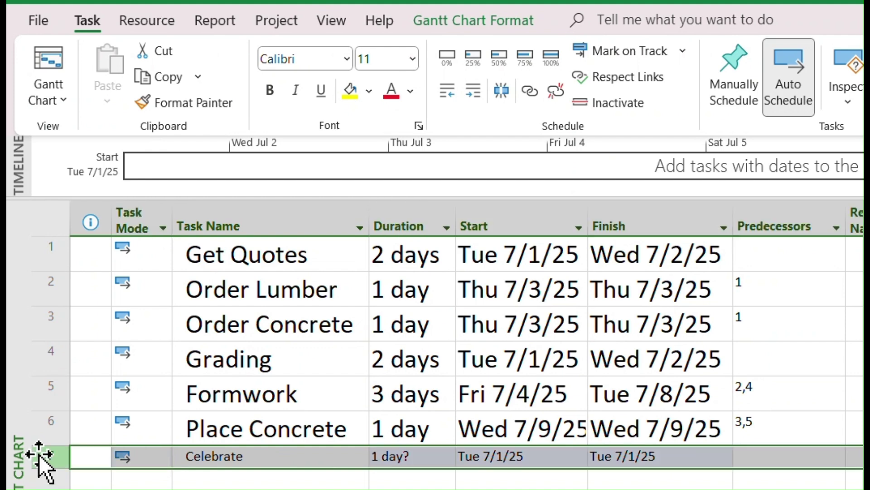
left_click(412, 59)
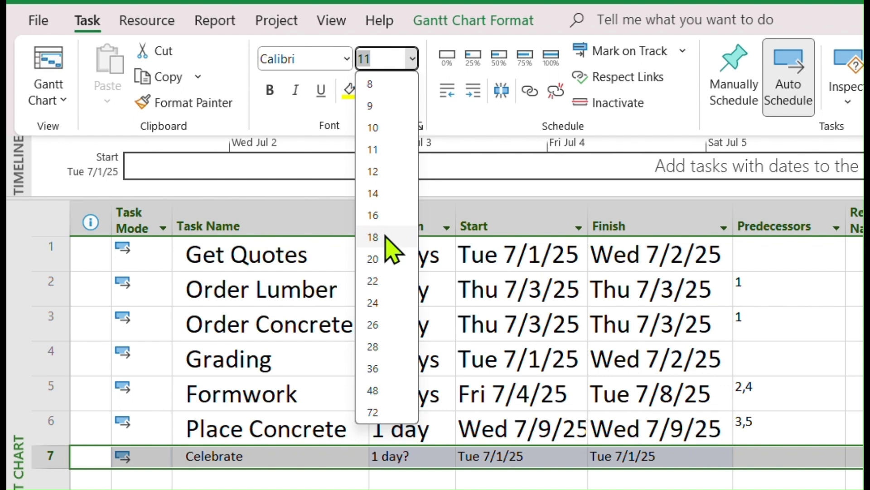
left_click(372, 259)
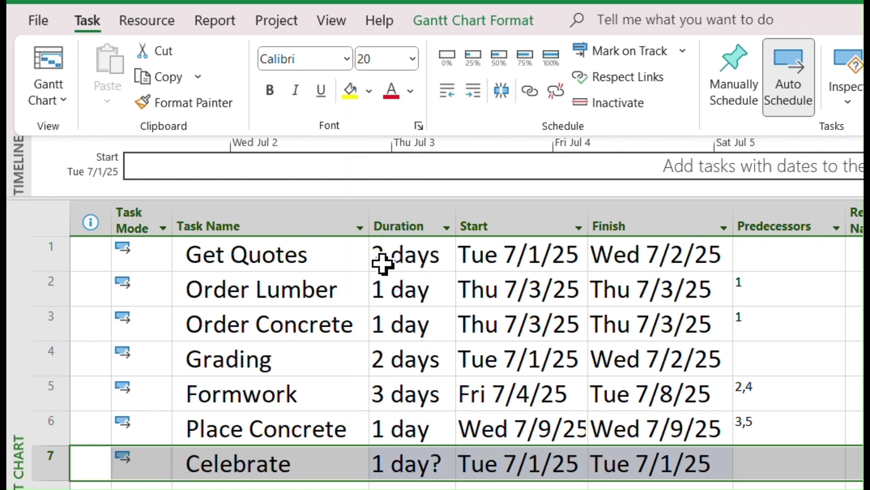
Give Celebrate a 0-day duration so it becomes a milestone
left_click(653, 463)
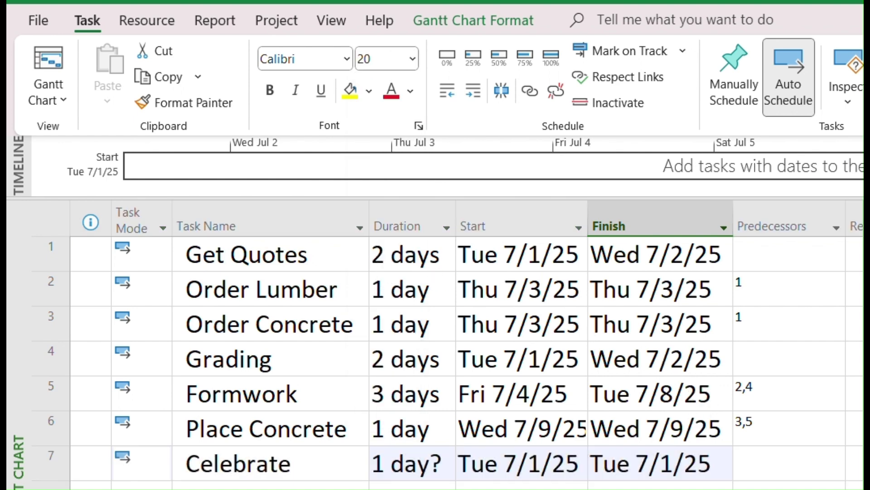
double_click(406, 471)
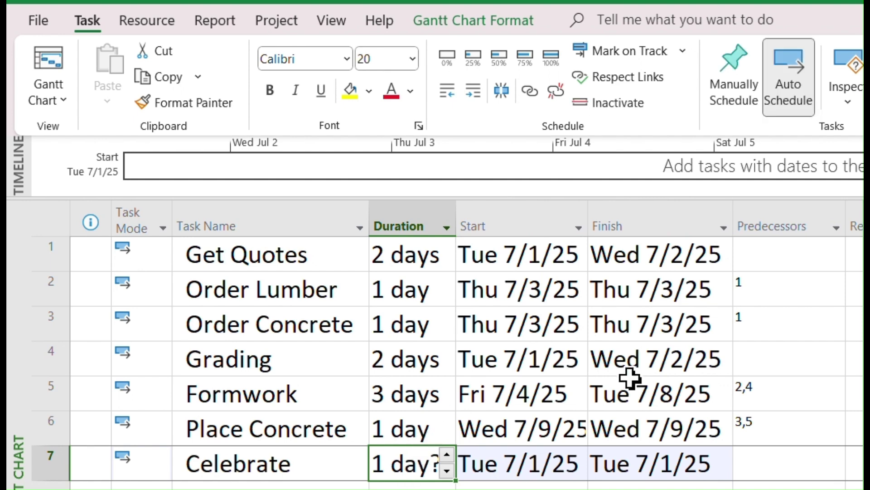
type("0")
key("Return")
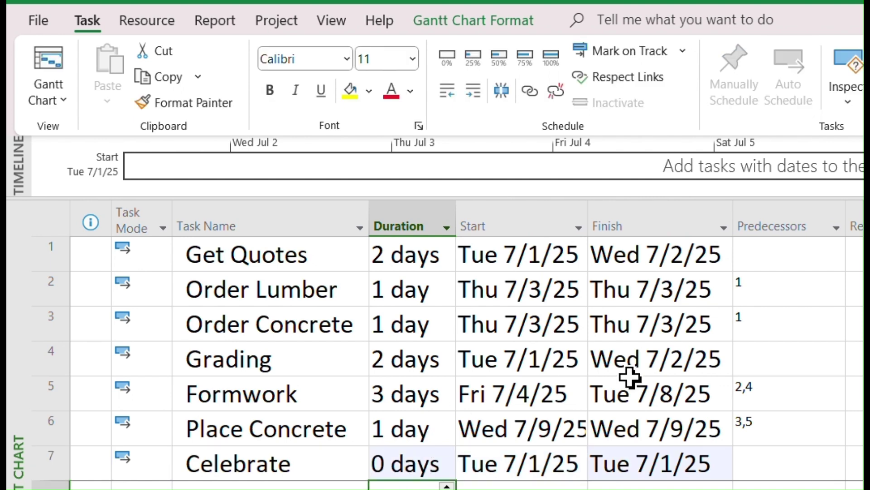
left_click(324, 479)
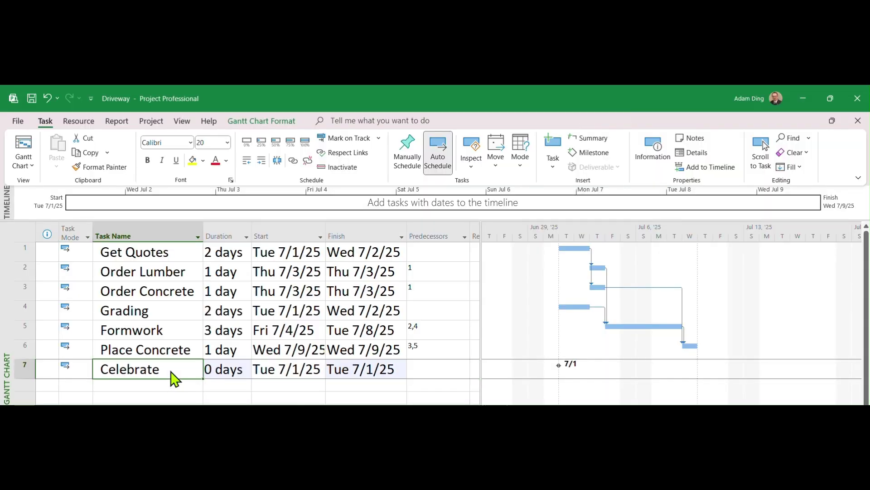
Add Place Concrete as Celebrate's finish-to-start predecessor with a 2-day lag (6FS+2 days)
double_click(171, 370)
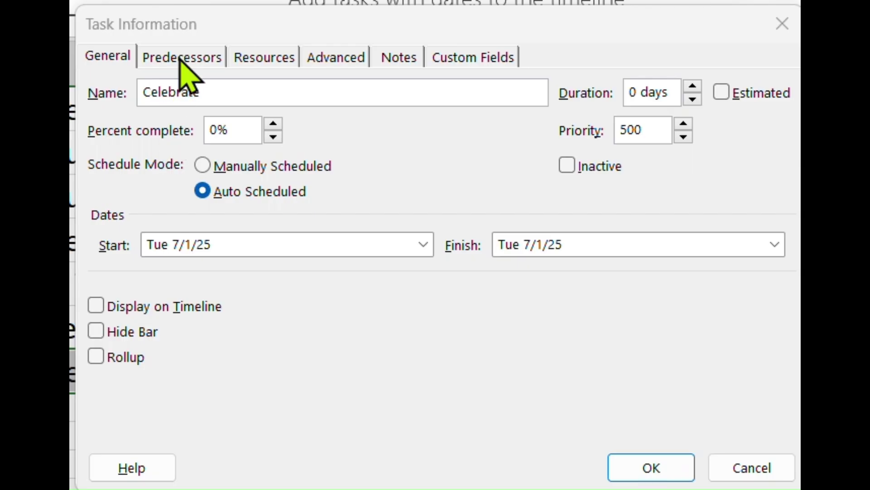
left_click(320, 229)
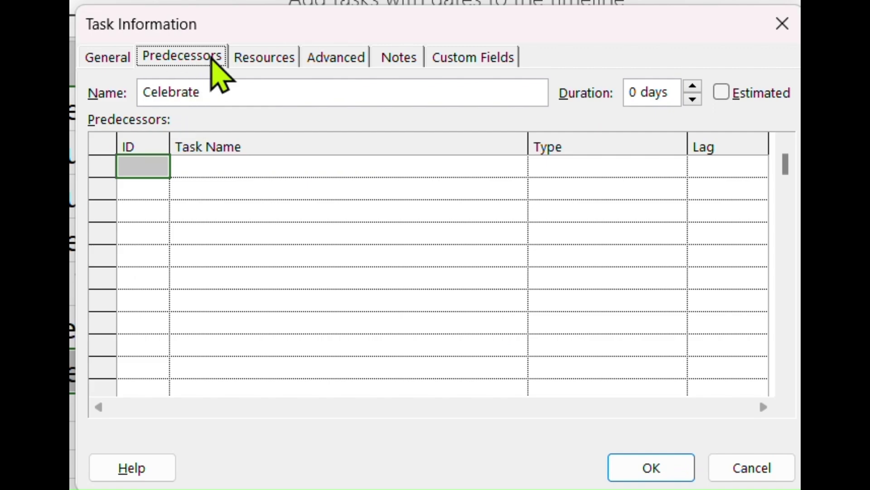
left_click(375, 166)
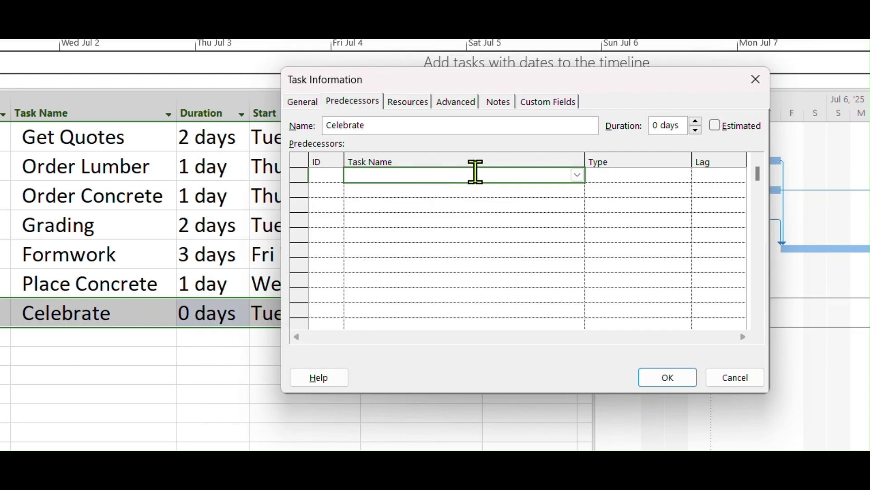
left_click(577, 176)
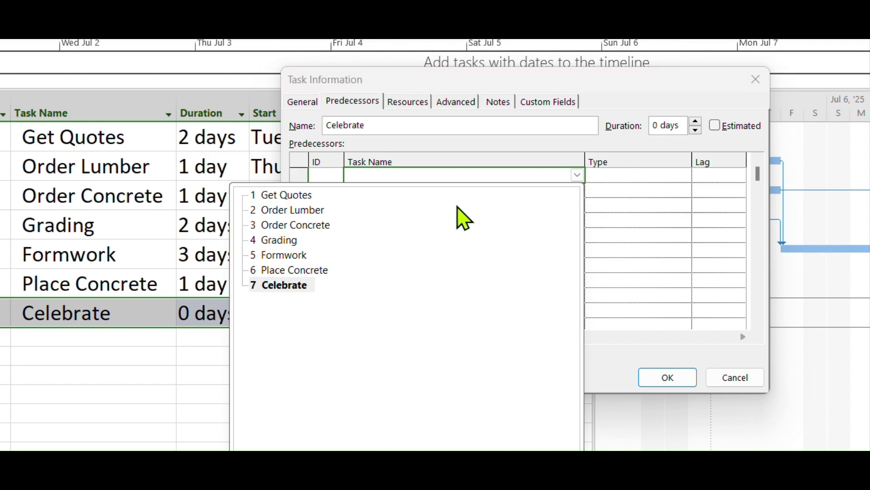
left_click(295, 270)
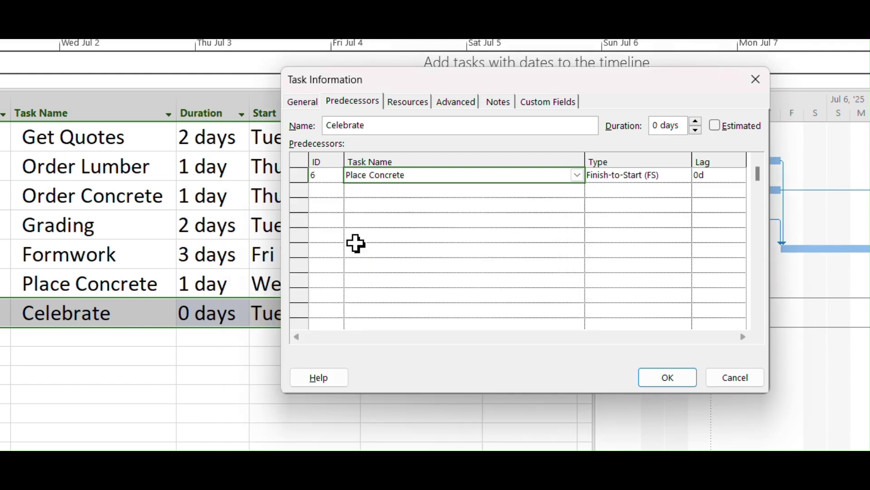
left_click(717, 177)
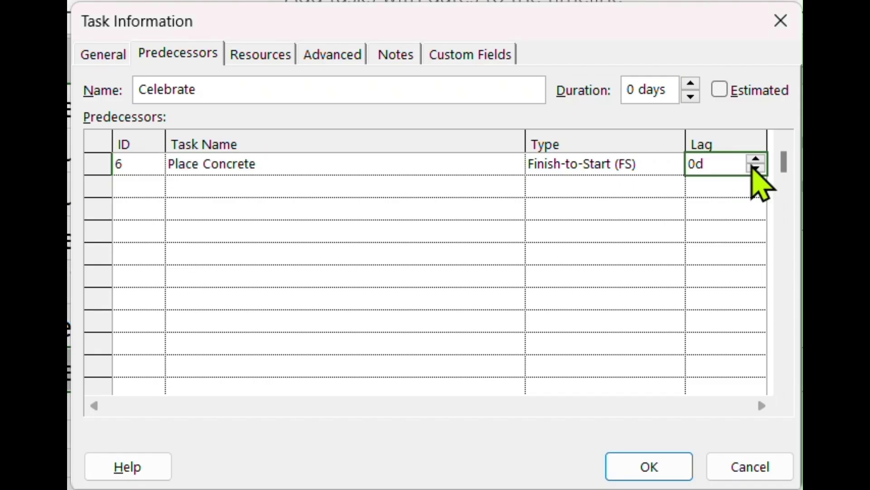
left_click(755, 158)
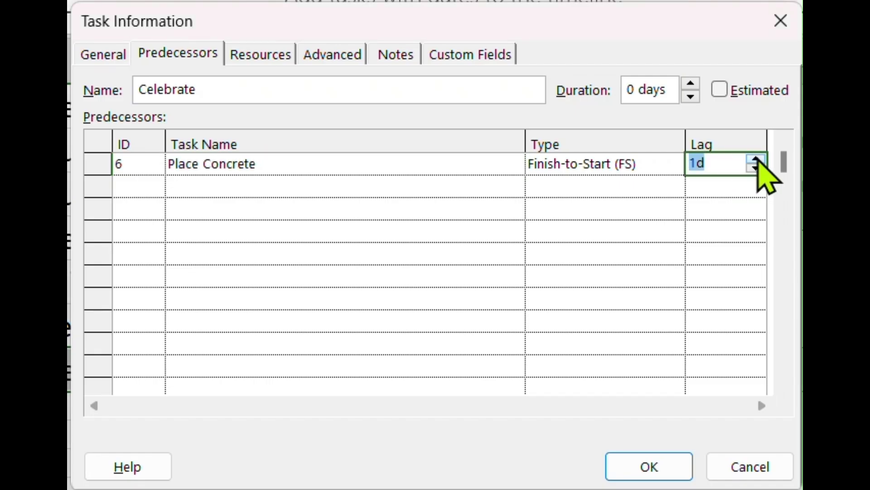
left_click(755, 159)
left_click(713, 219)
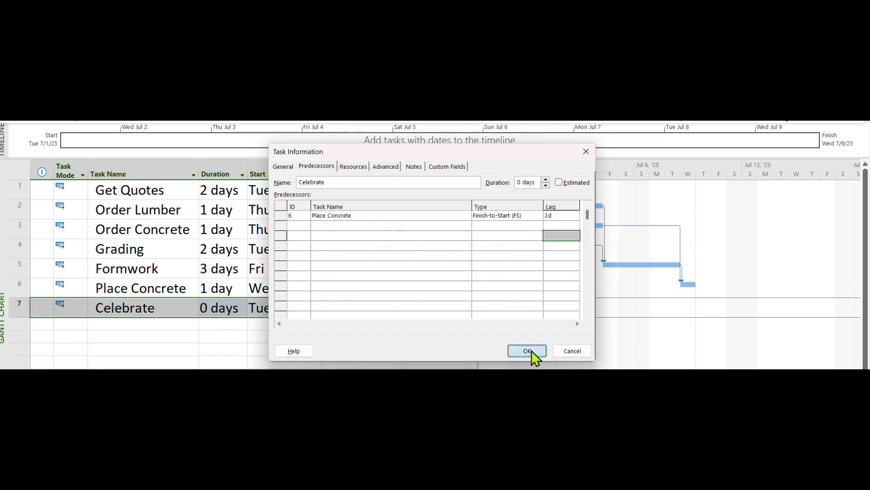
left_click(528, 350)
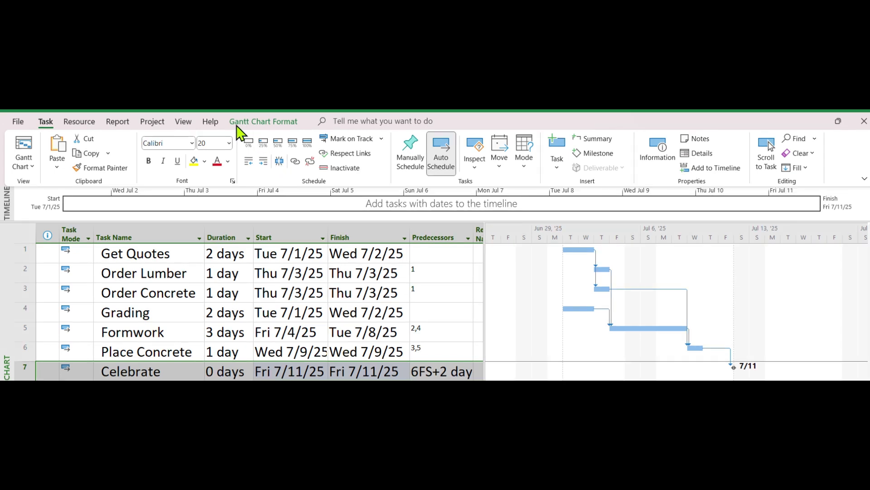
Turn on Project Summary Task to show the 9-day Driveway summary row
left_click(265, 121)
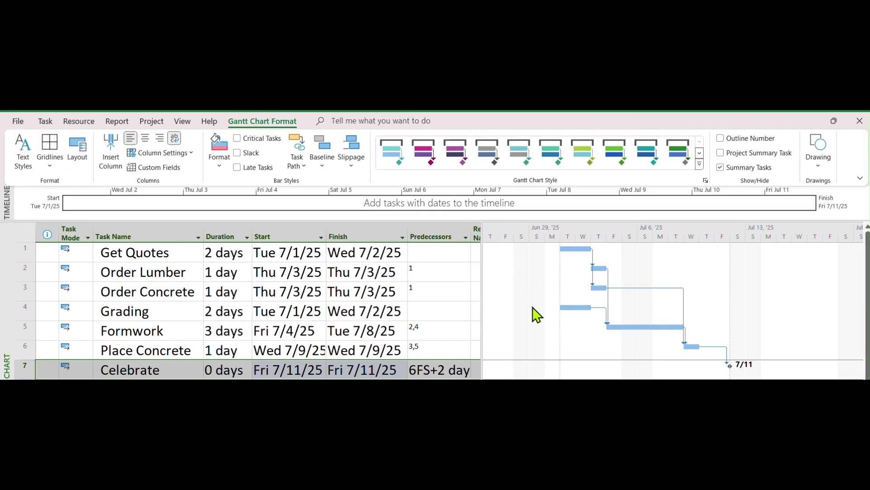
left_click(722, 154)
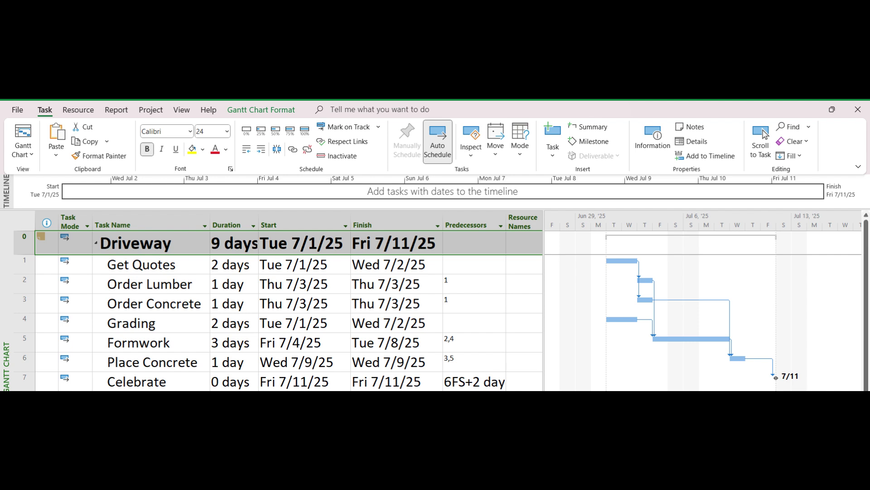
Insert a blank <New Task> row above Get Quotes and another above Grading
left_click(24, 265)
right_click(144, 270)
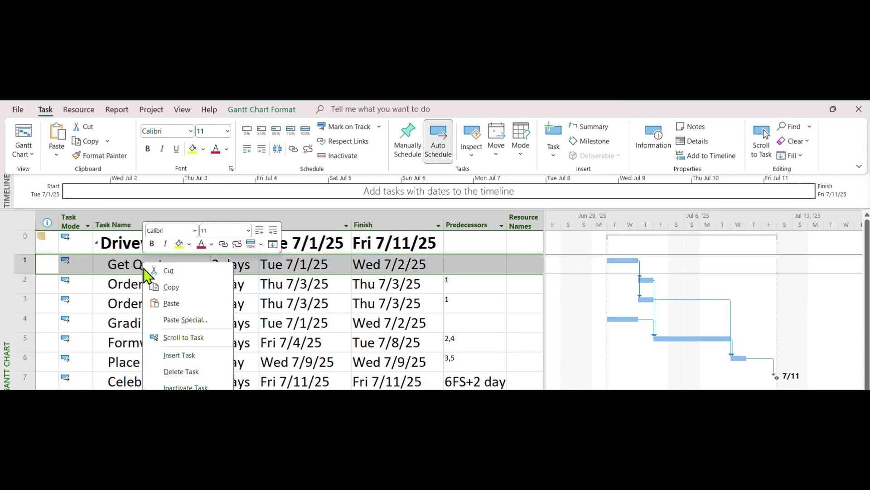
left_click(206, 356)
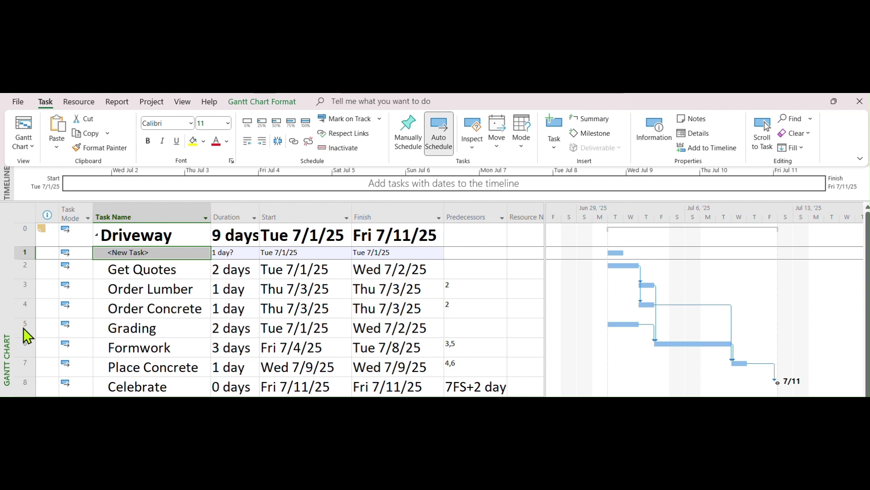
left_click(23, 328)
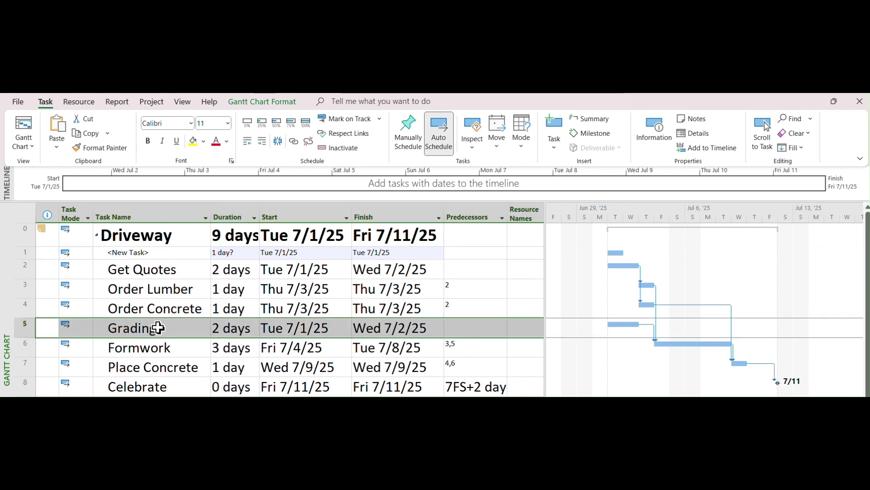
right_click(180, 328)
left_click(222, 349)
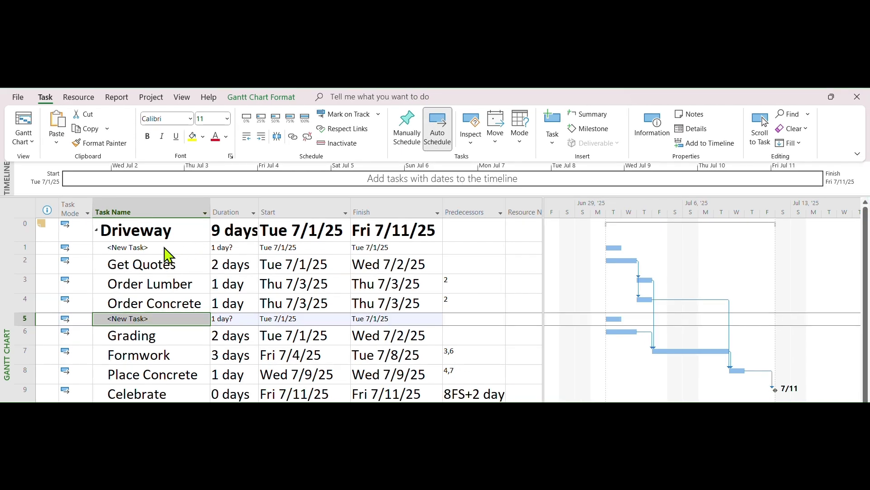
Name the blank rows Procurement (task 1) and Construction (task 5)
left_click(169, 247)
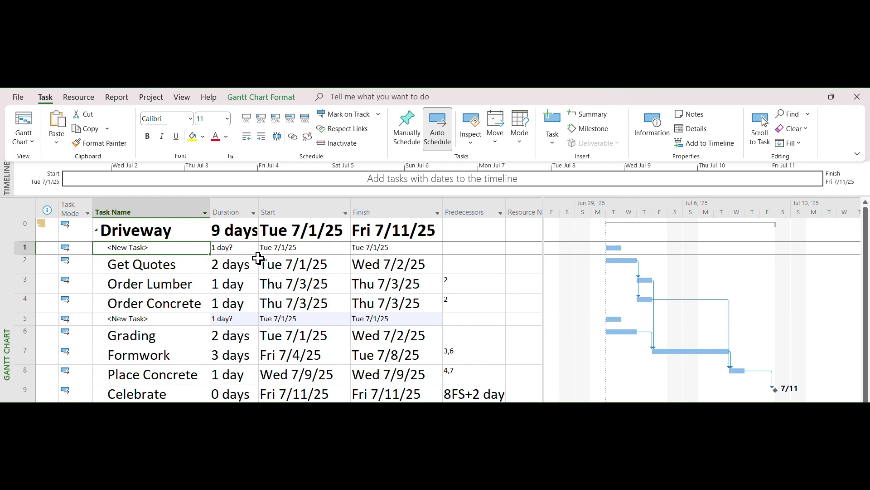
type("Procurement")
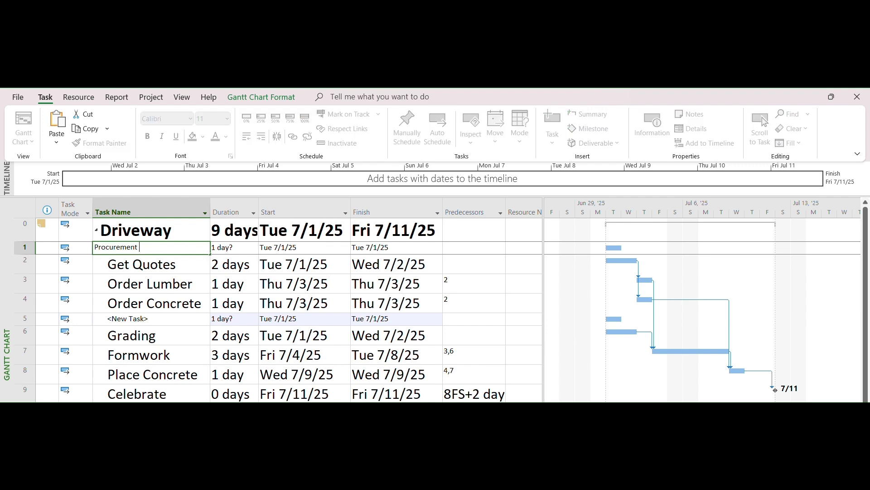
key("Return")
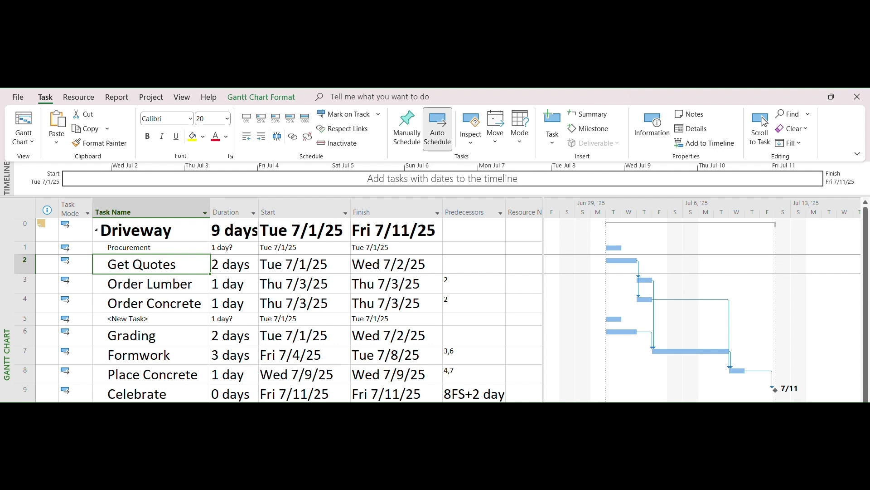
left_click(136, 318)
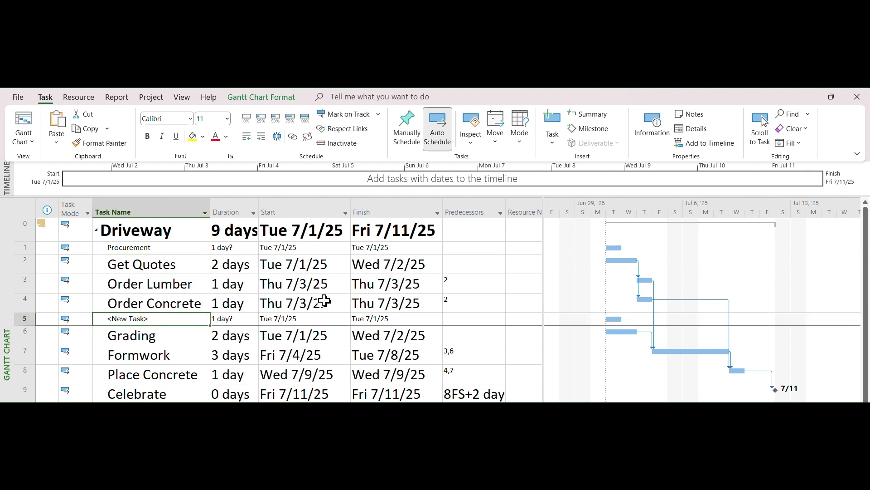
type("Construction")
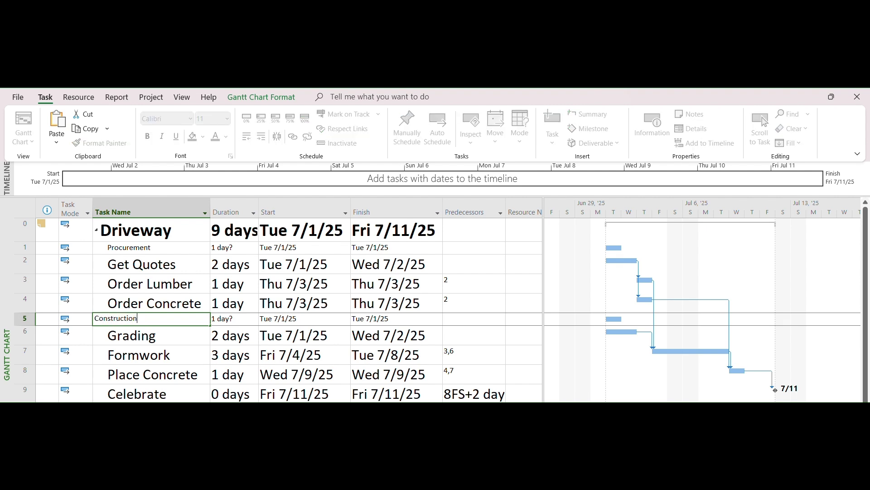
key("Return")
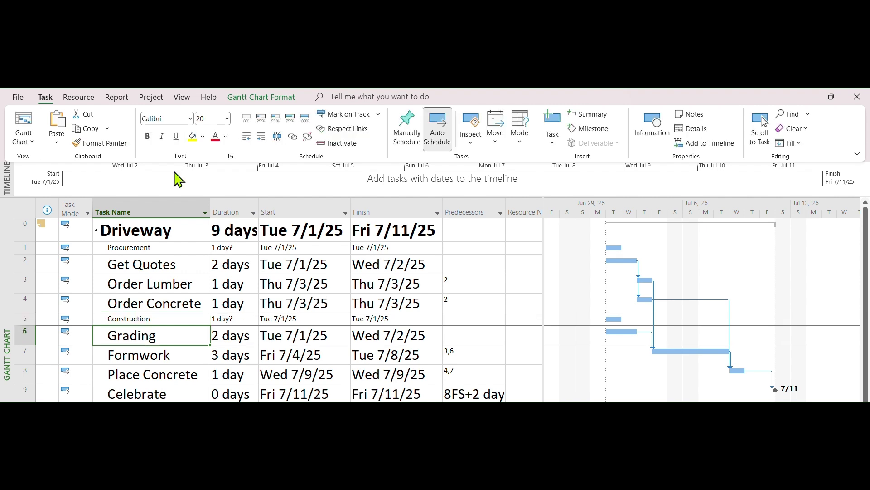
Set font size 22 on the Procurement and Construction rows
left_click(20, 247)
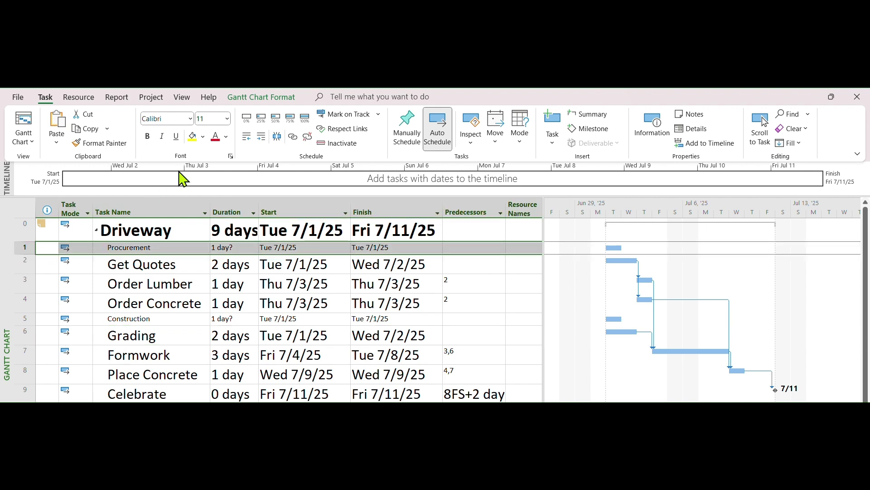
left_click(227, 119)
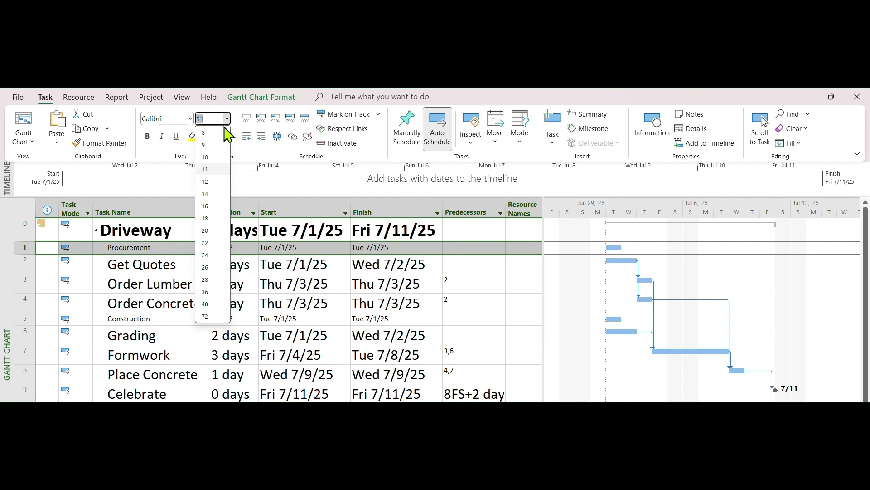
type("22")
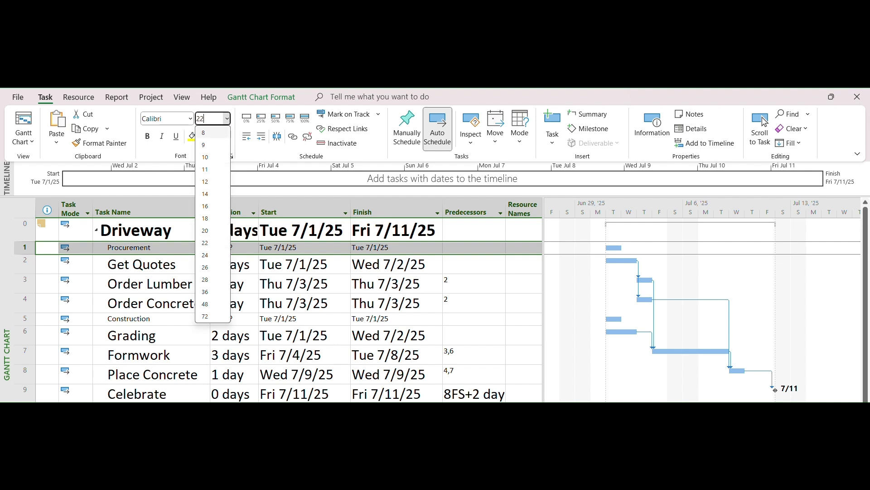
left_click(213, 244)
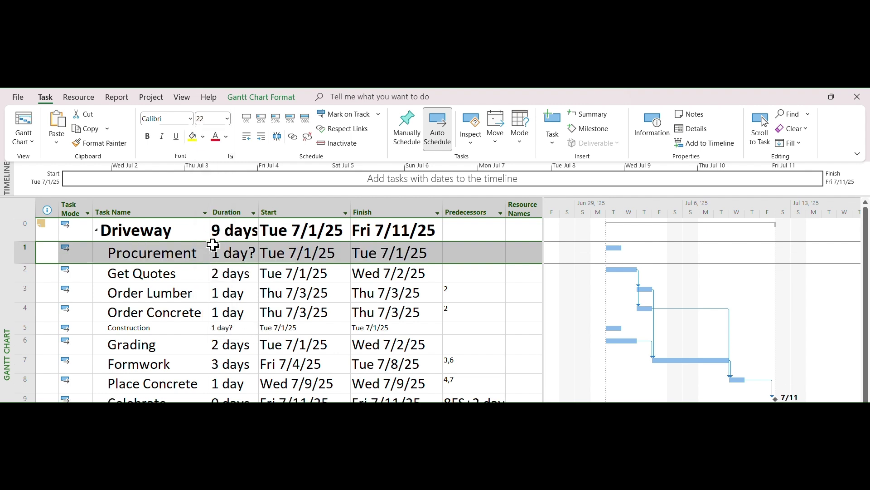
left_click(22, 328)
left_click(227, 118)
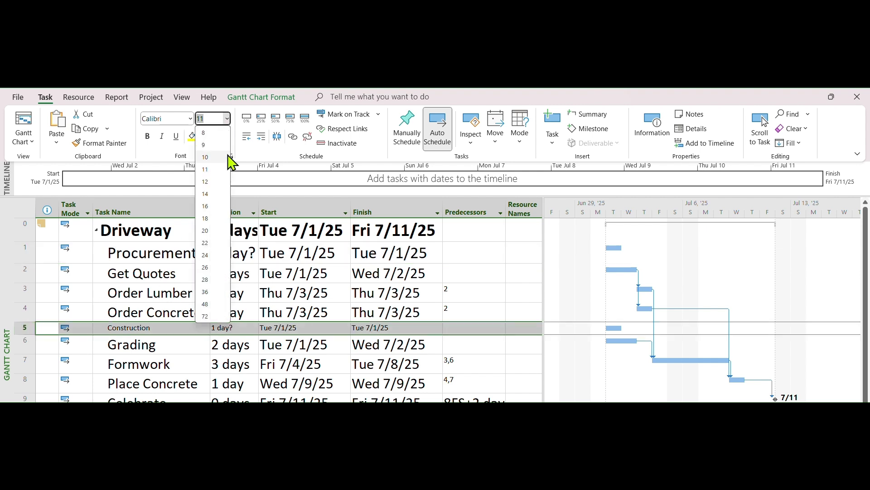
left_click(210, 243)
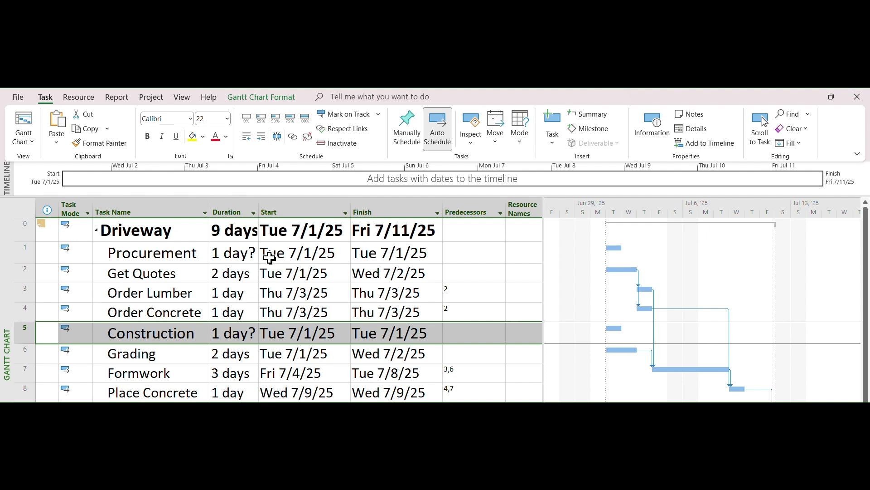
left_click(363, 308)
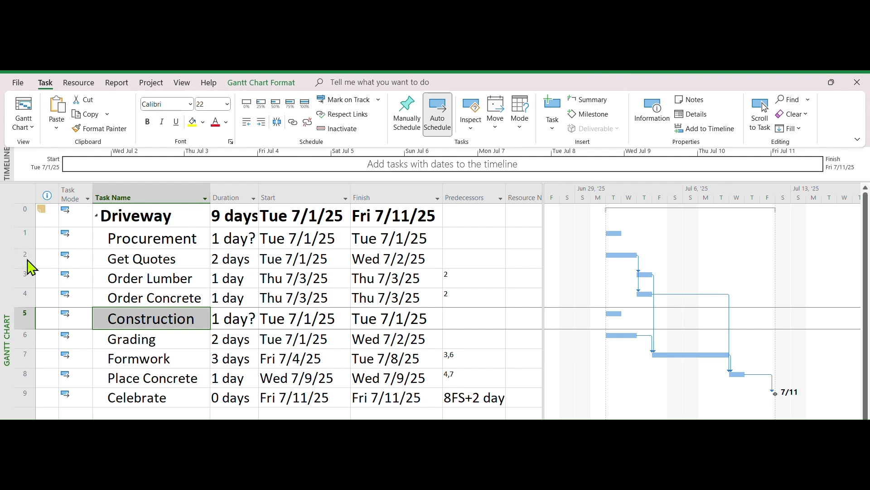
Indent Get Quotes, Order Lumber and Order Concrete under Procurement, making it a 3-day summary
left_click_drag(28, 260, 35, 298)
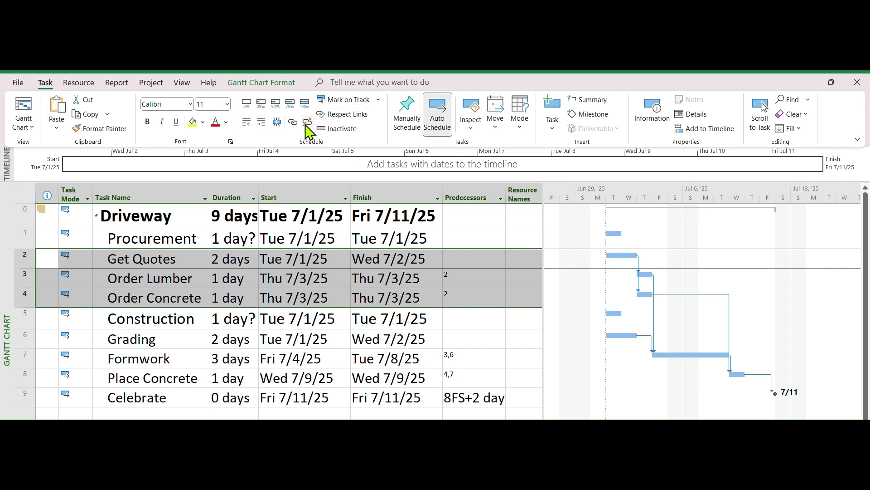
left_click(262, 122)
left_click(141, 345)
left_click(136, 359)
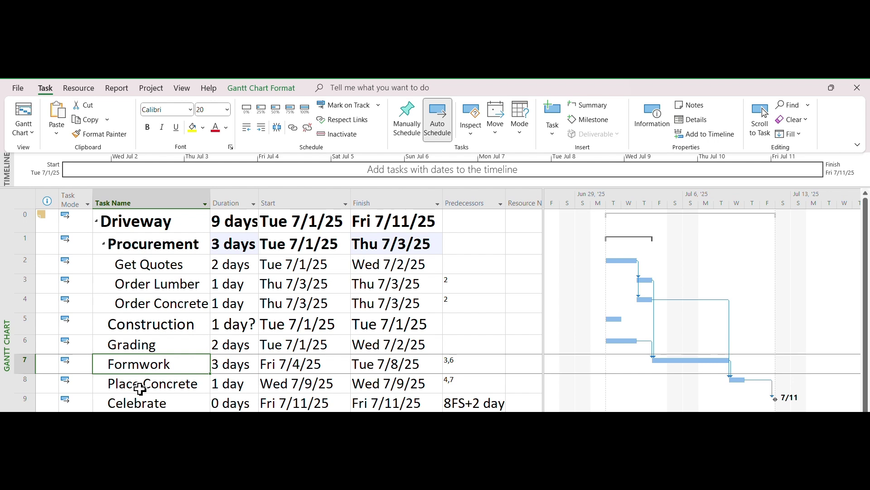
left_click(140, 384)
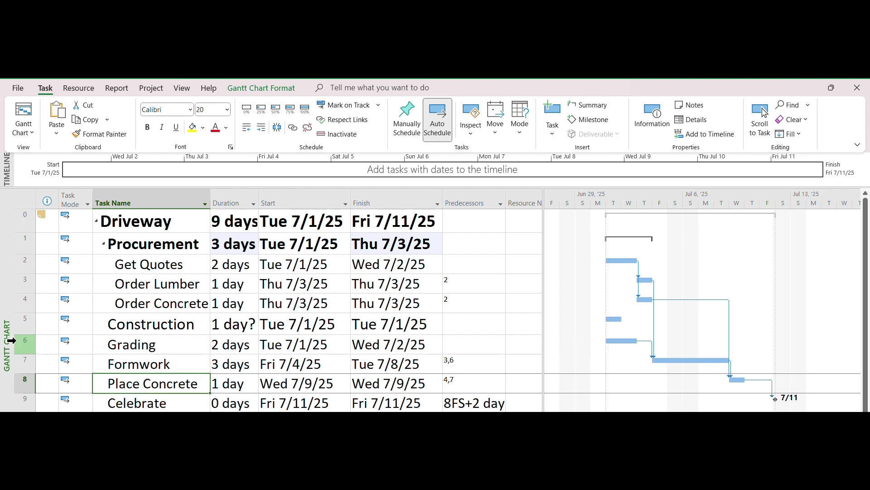
left_click_drag(14, 339, 13, 384)
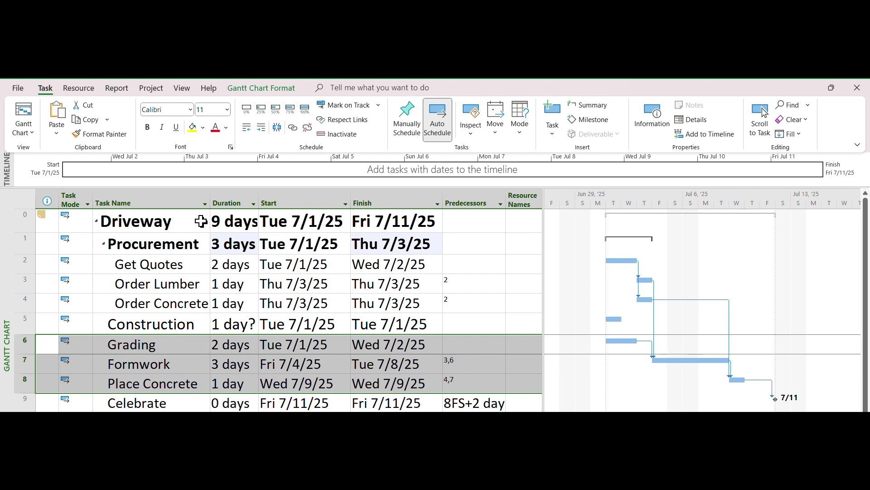
Indent Grading, Formwork and Place Concrete under Construction, a 7-day summary ending Wed 7/9/25
left_click(262, 128)
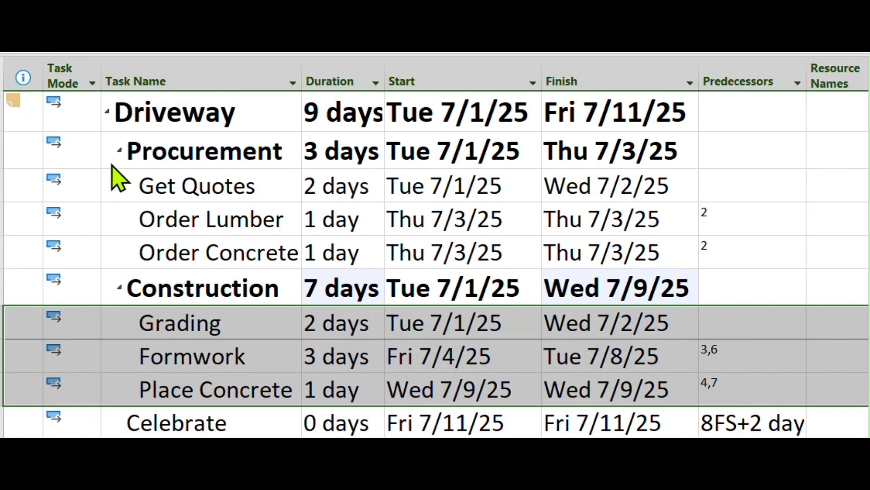
left_click(126, 183)
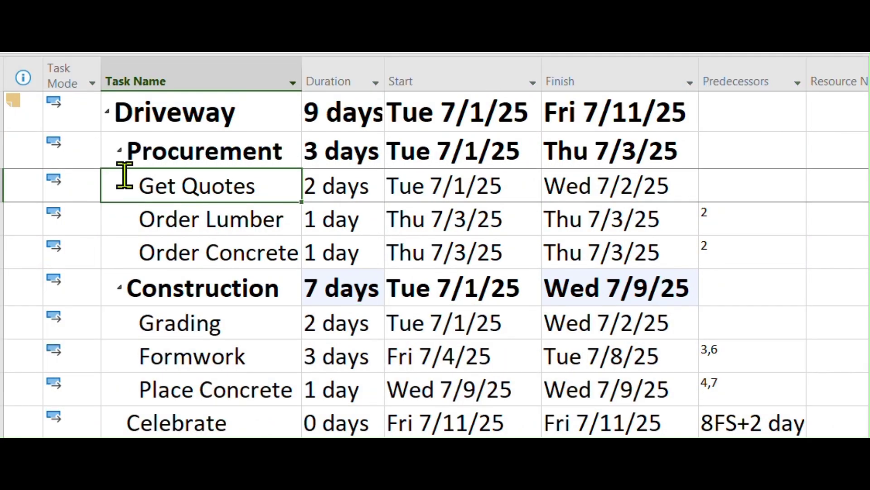
left_click(115, 150)
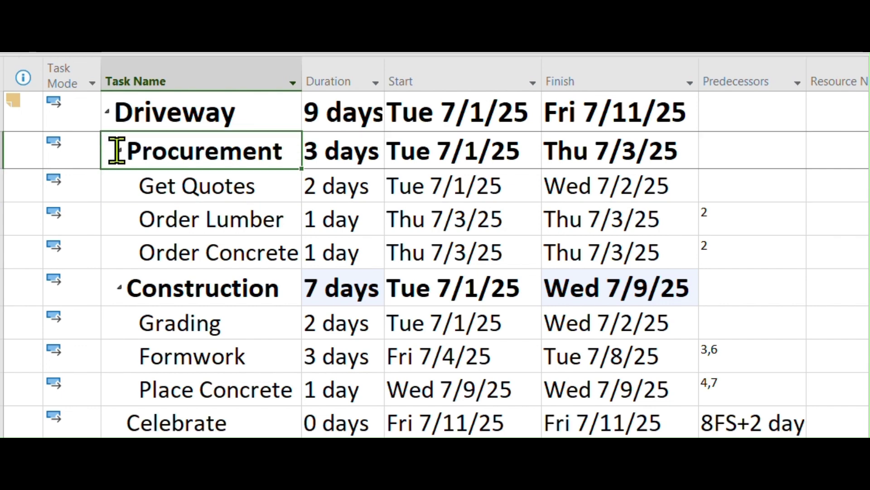
Collapse and re-expand Procurement, Construction and the Driveway summary, leaving all expanded
left_click(119, 150)
left_click(119, 188)
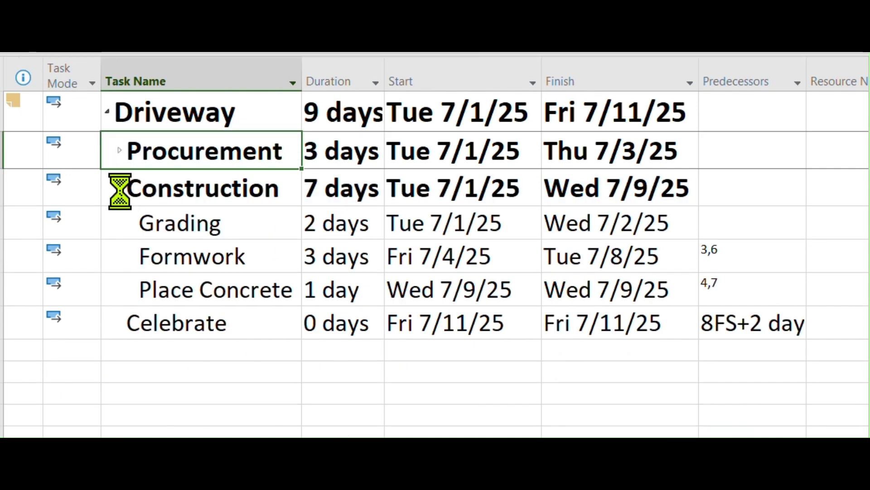
left_click(119, 188)
left_click(120, 153)
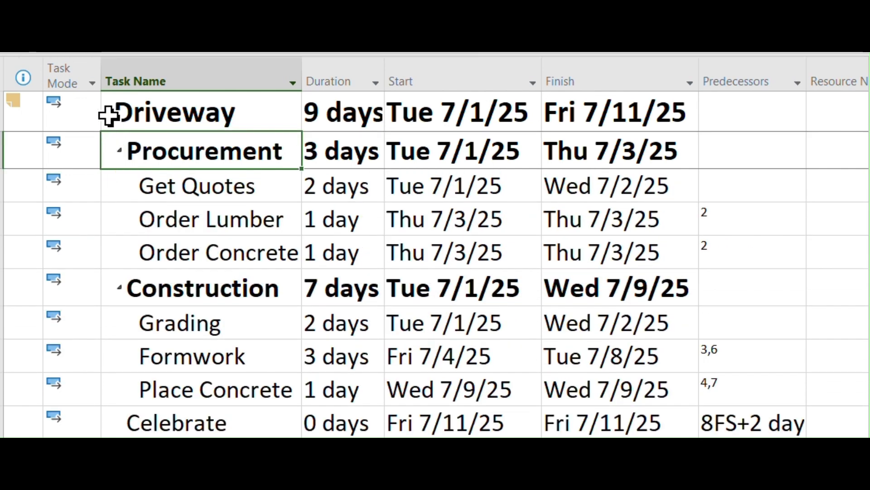
left_click(107, 111)
left_click(107, 112)
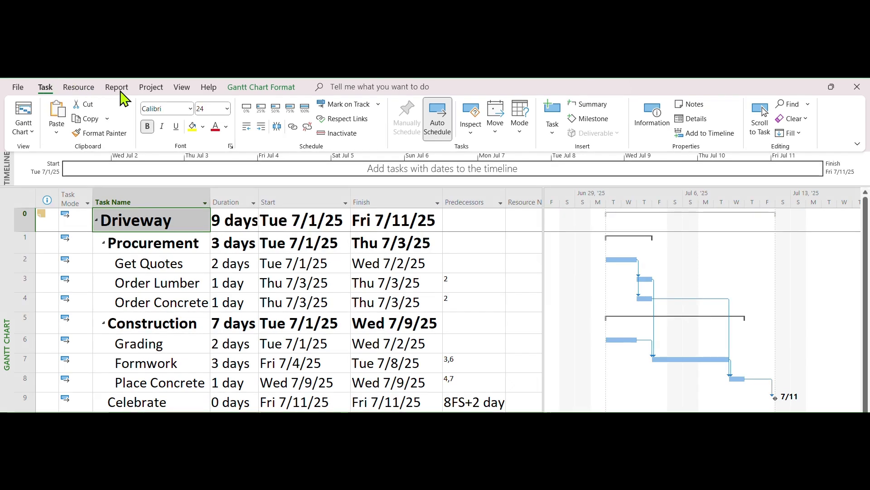
Switch to Network Diagram view and zoom and scroll across the linked task boxes through Celebrate
left_click(183, 90)
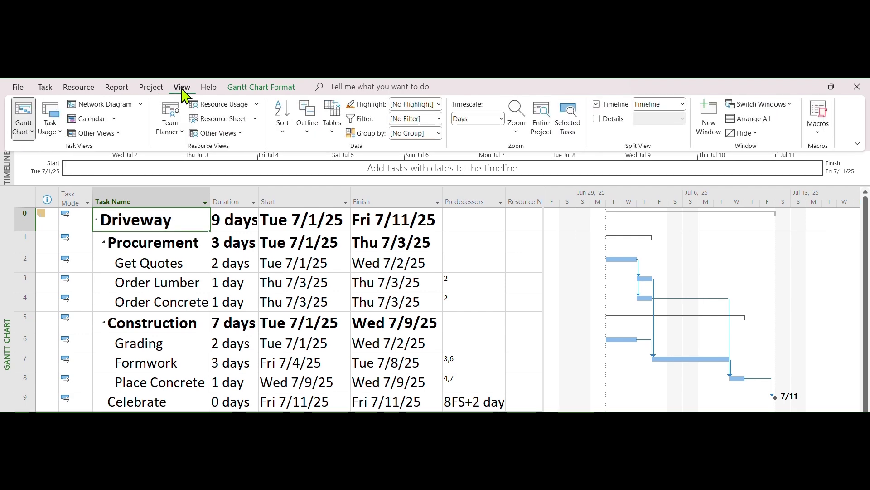
left_click(113, 108)
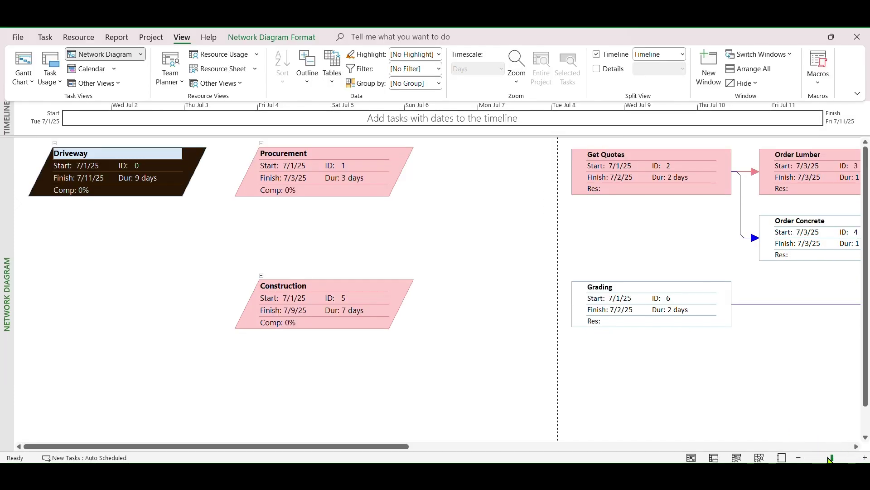
left_click_drag(829, 459, 809, 459)
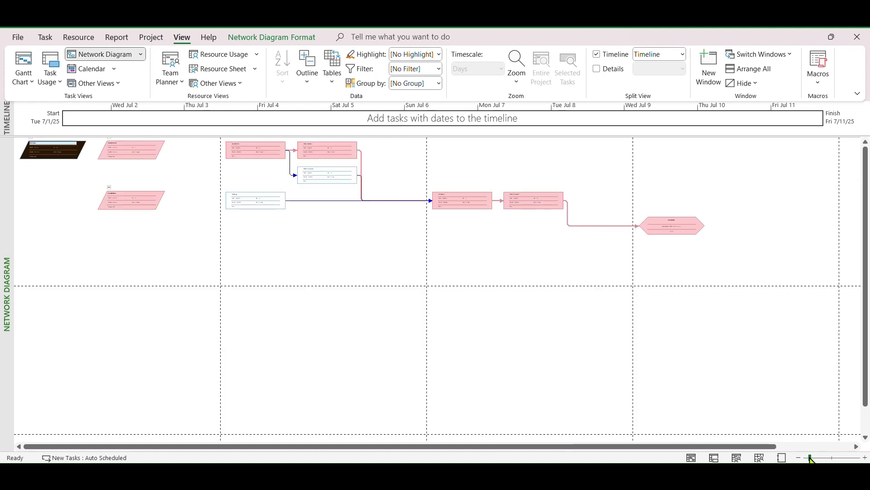
left_click(816, 459)
left_click(822, 459)
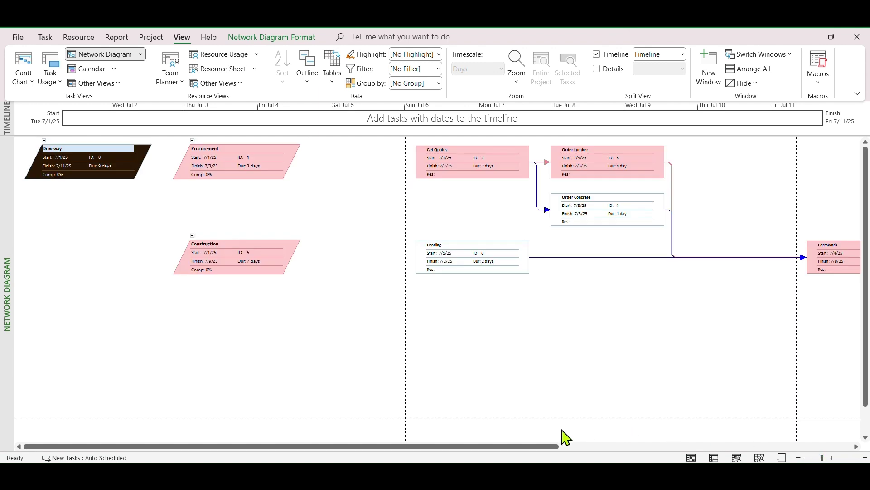
left_click_drag(553, 446, 636, 457)
scroll(386, 457, "up", 2)
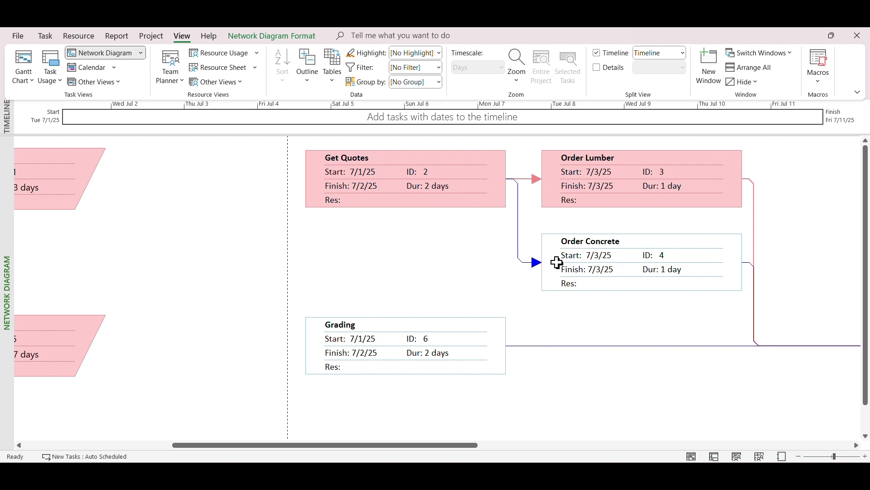
left_click_drag(465, 447, 839, 451)
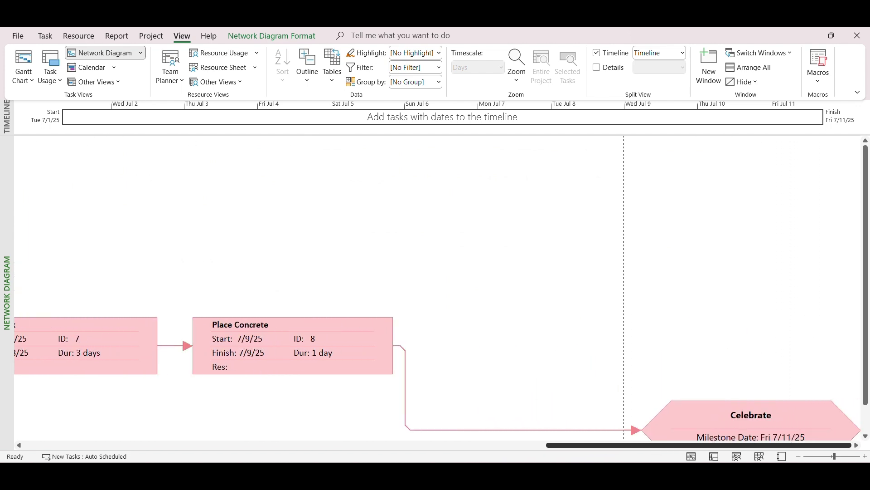
scroll(797, 385, "down", 2)
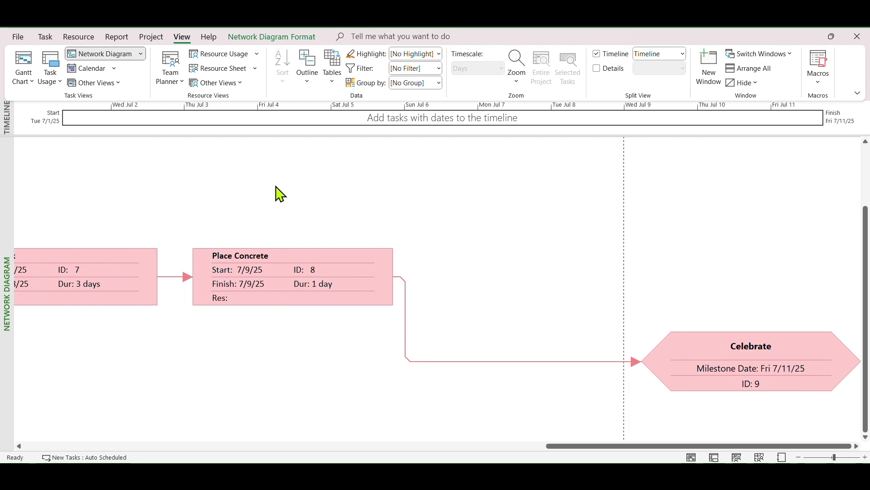
Switch back to Gantt Chart view to see the full Driveway schedule
left_click(25, 70)
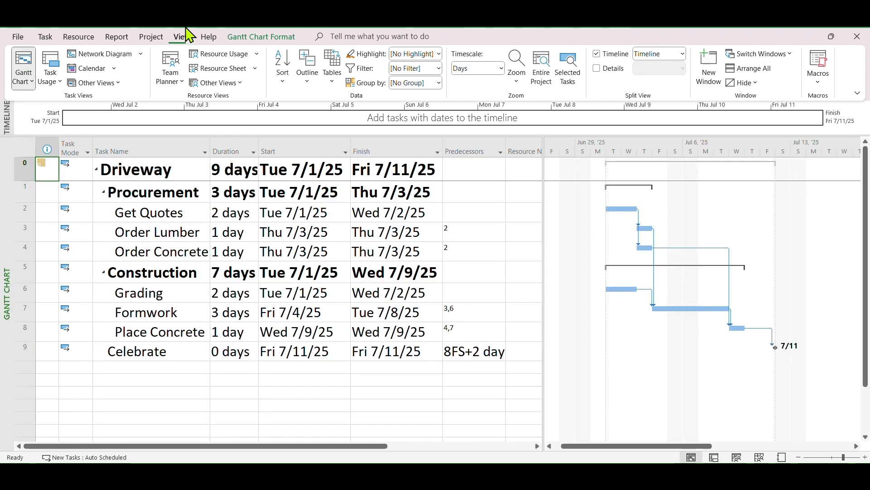